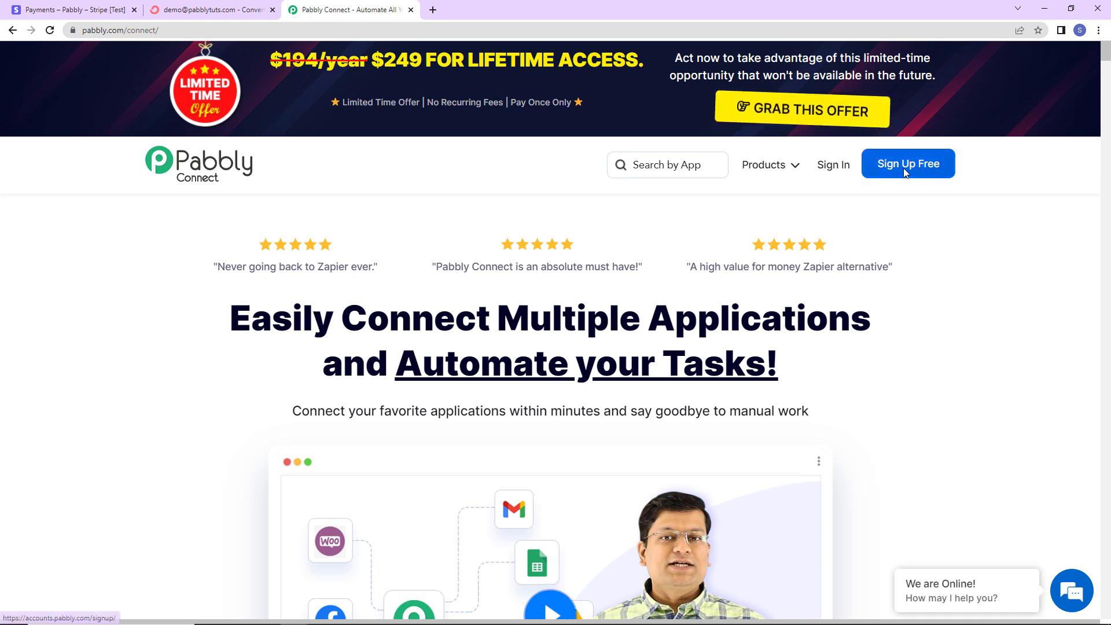
Step: Sign in, open Pabbly Connect and create a workflow named "Stripe ConvertKit Integration"
left_click(833, 165)
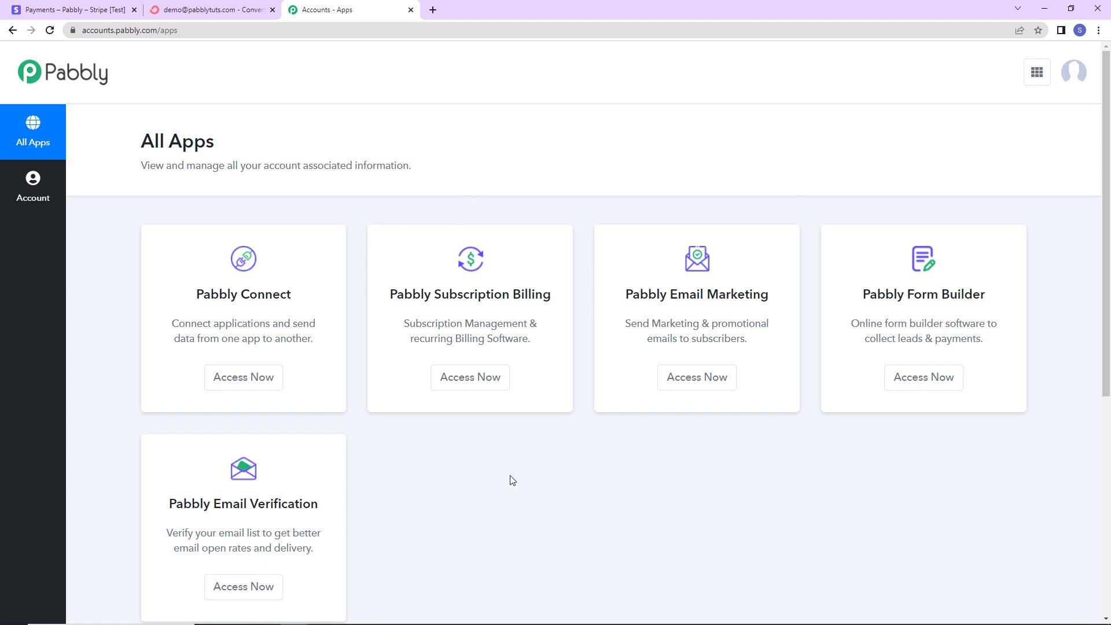
left_click(257, 379)
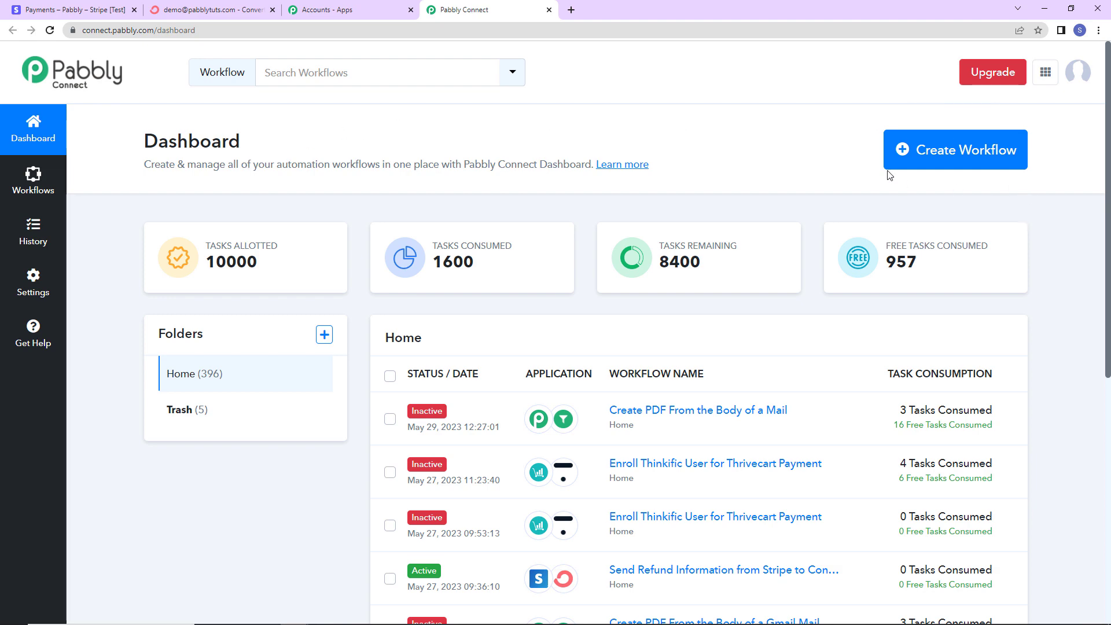
left_click(1005, 147)
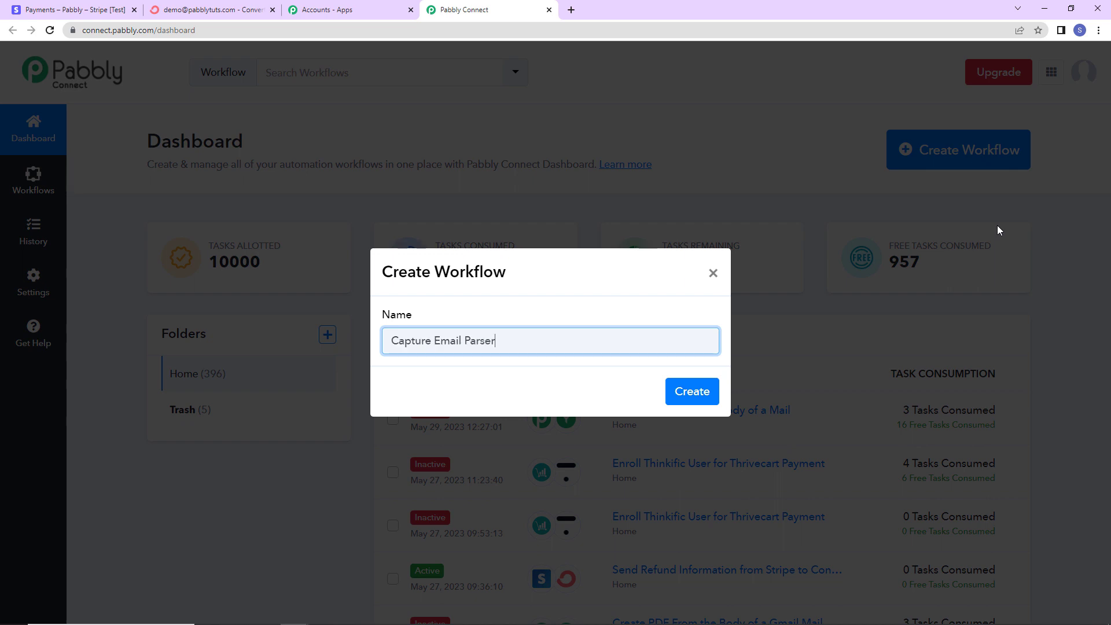
type("Stripe Con")
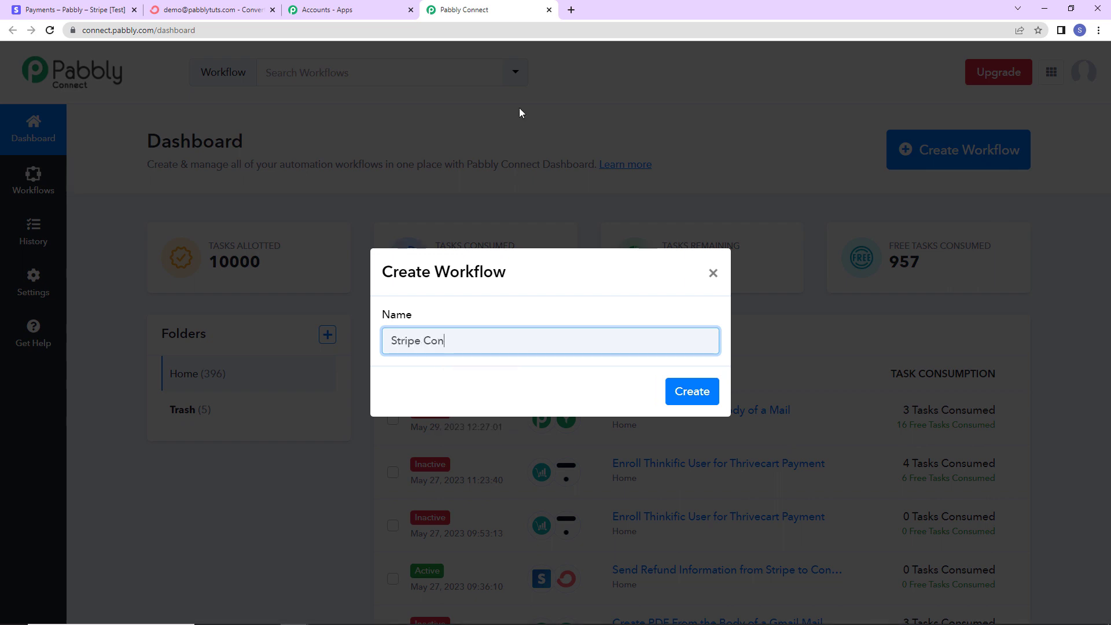
type("vertKit Integration")
left_click(693, 390)
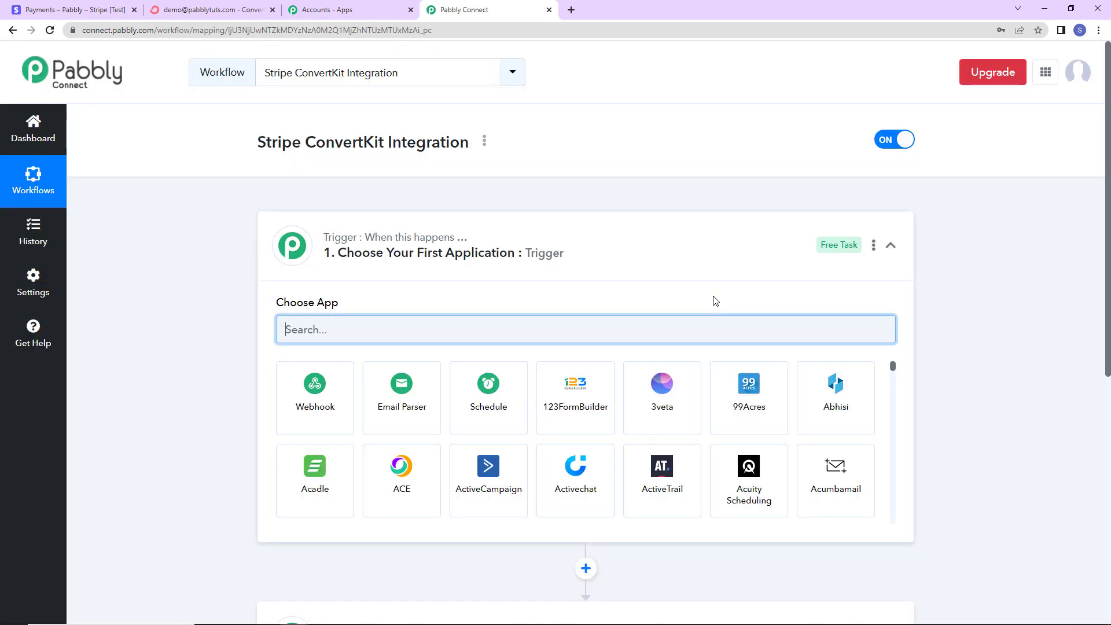
Step: Choose Stripe as the workflow's trigger application with New Refund as the trigger event
scroll(531, 273, "down", 2)
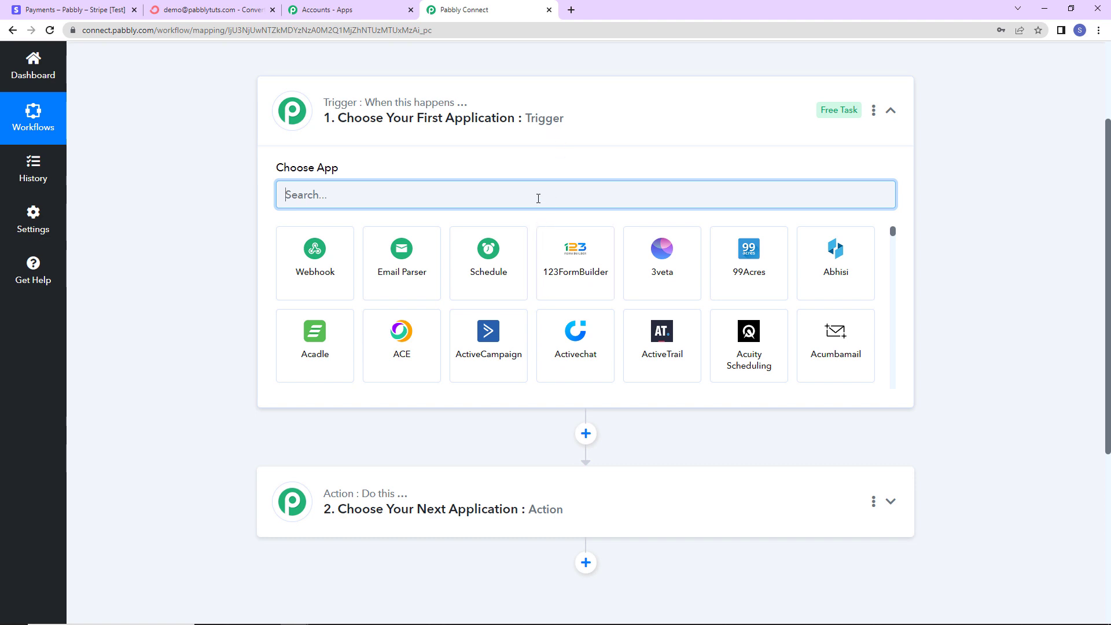
type("stripe")
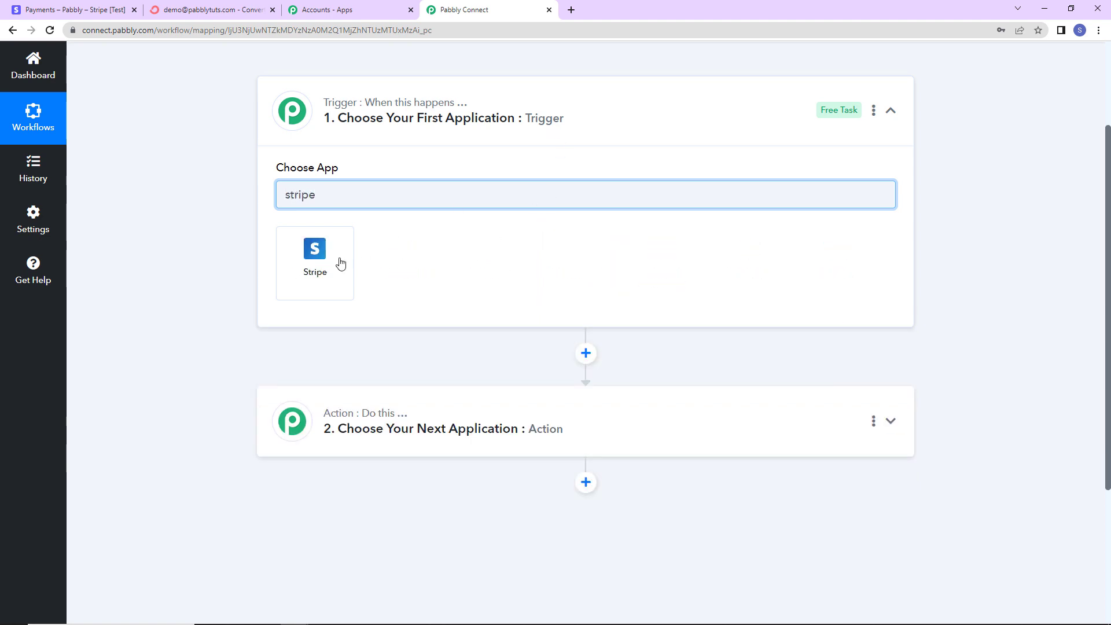
left_click(330, 262)
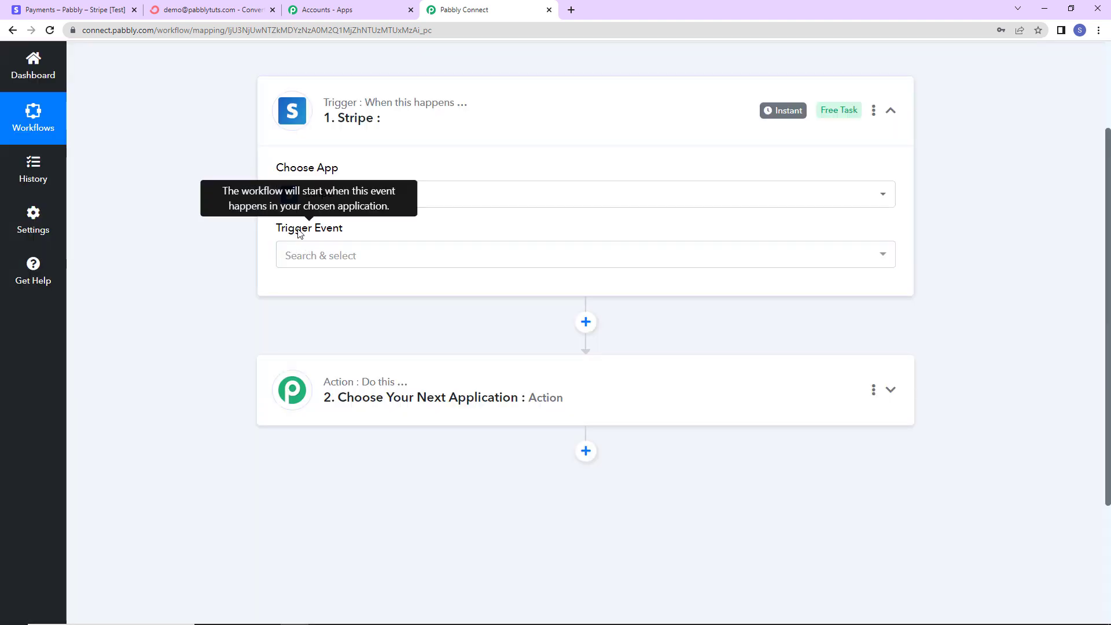
left_click(301, 256)
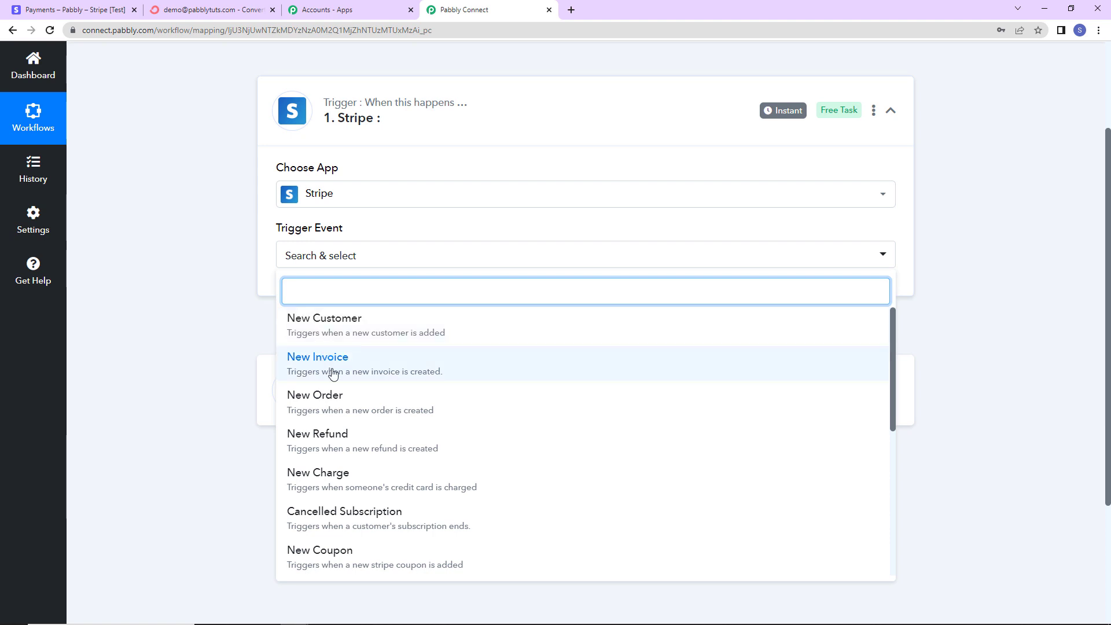
left_click(347, 433)
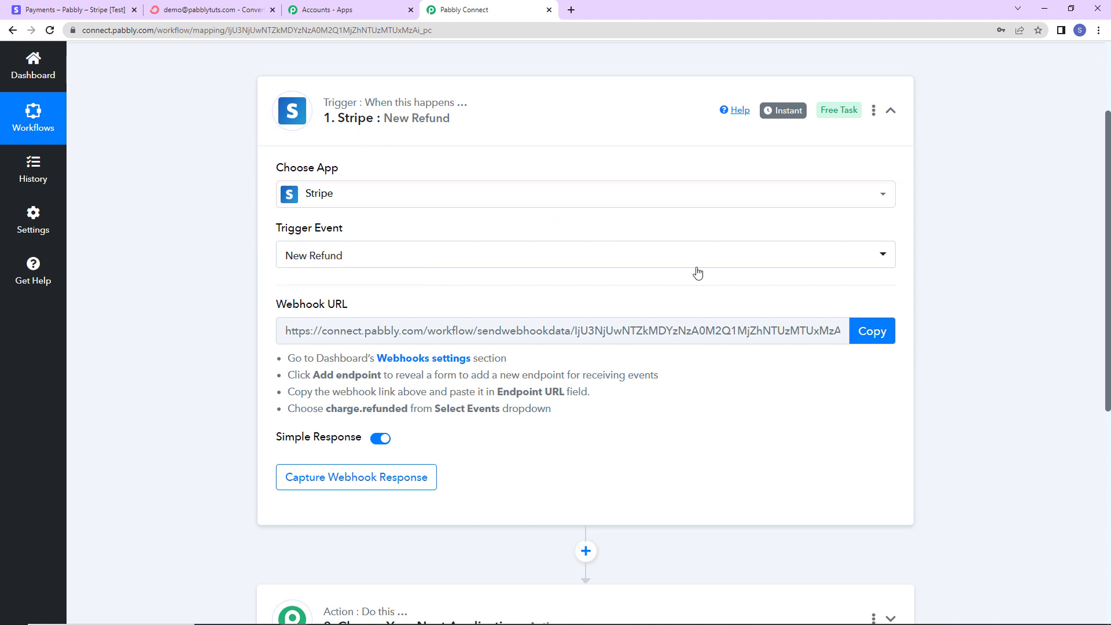
Step: Copy the trigger's webhook URL and start adding a webhook endpoint in the Stripe developer settings
left_click(862, 332)
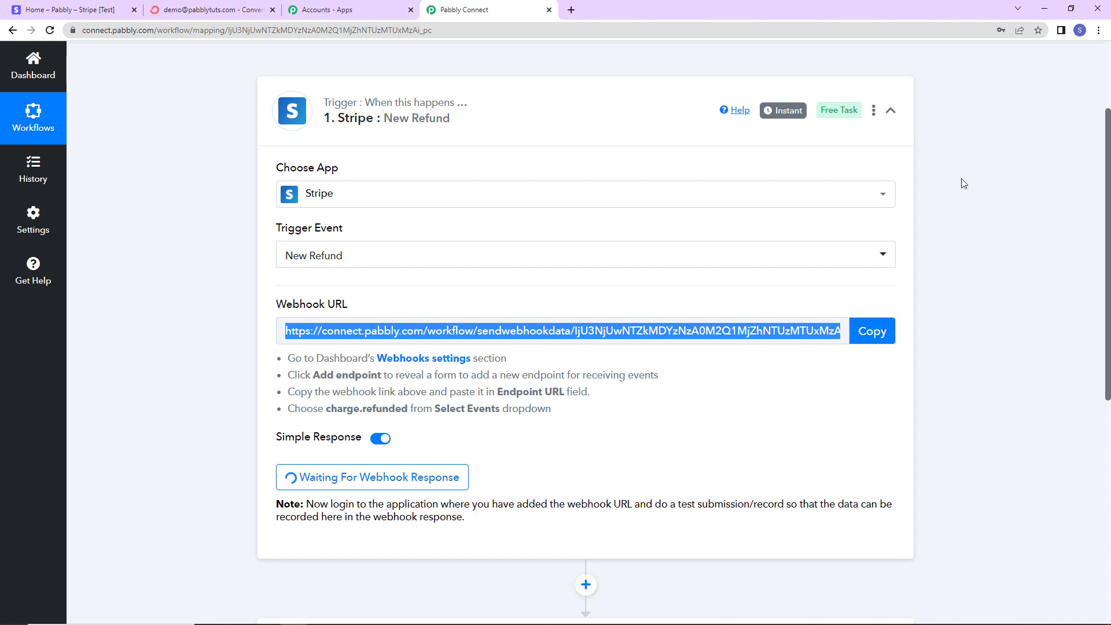
left_click(63, 10)
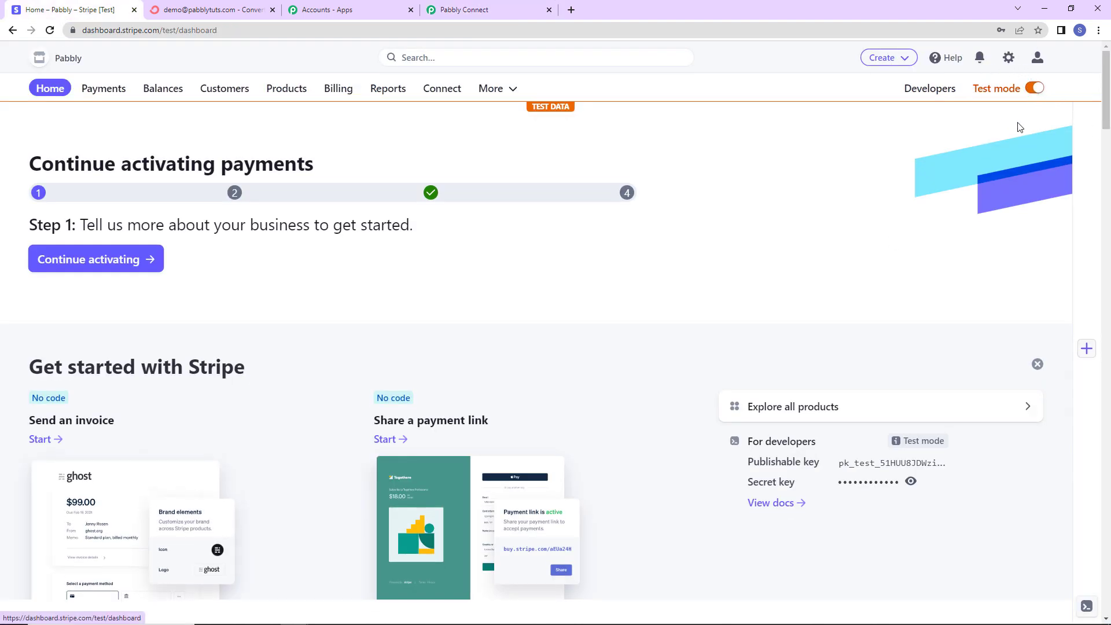
left_click(943, 94)
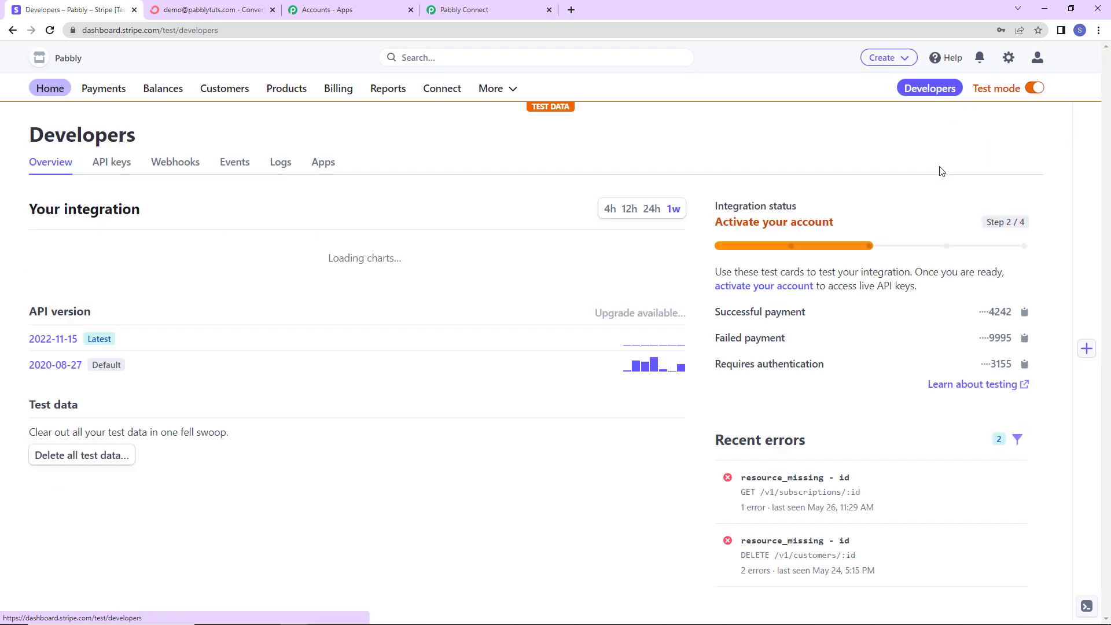
left_click(193, 167)
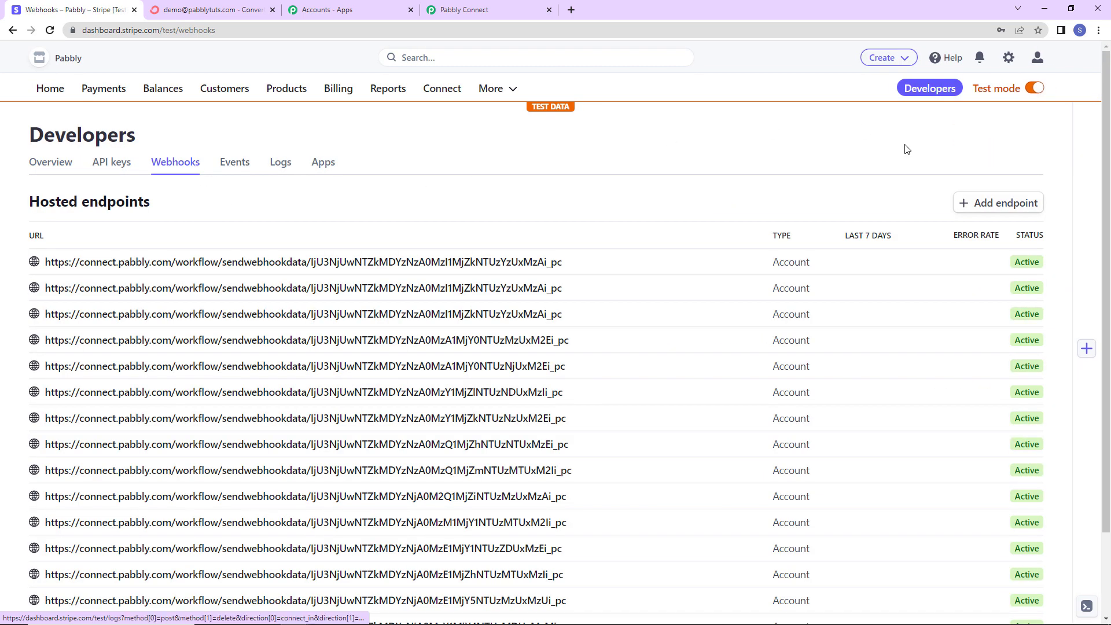
left_click(1008, 203)
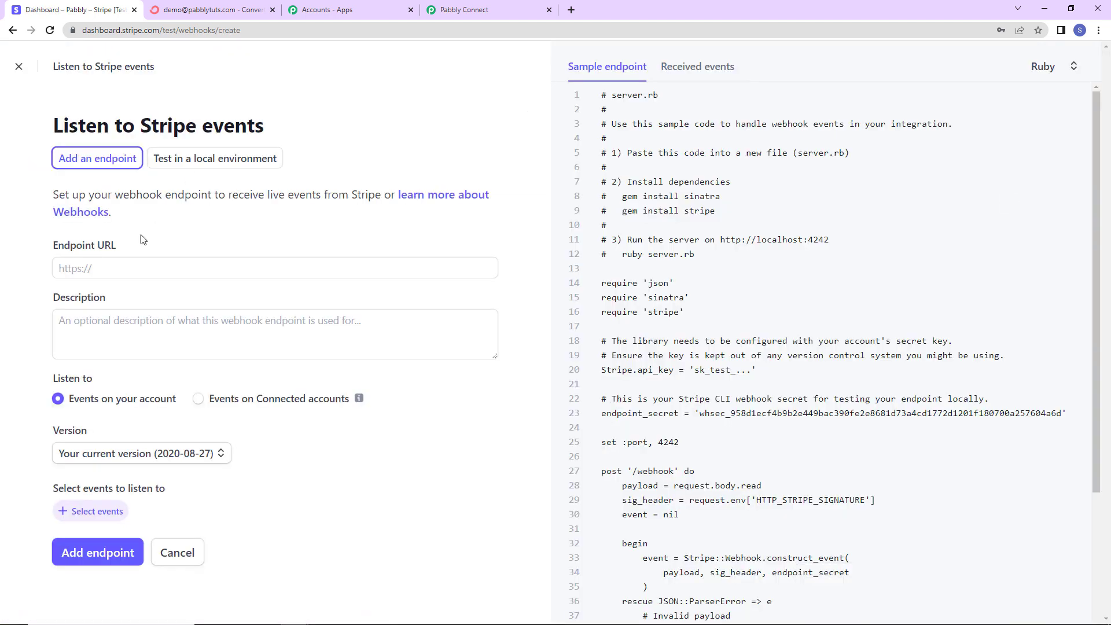
Step: Paste the copied webhook URL as the endpoint URL and set the version to Latest API version (2022-11-15)
left_click(103, 273)
key("ctrl+v")
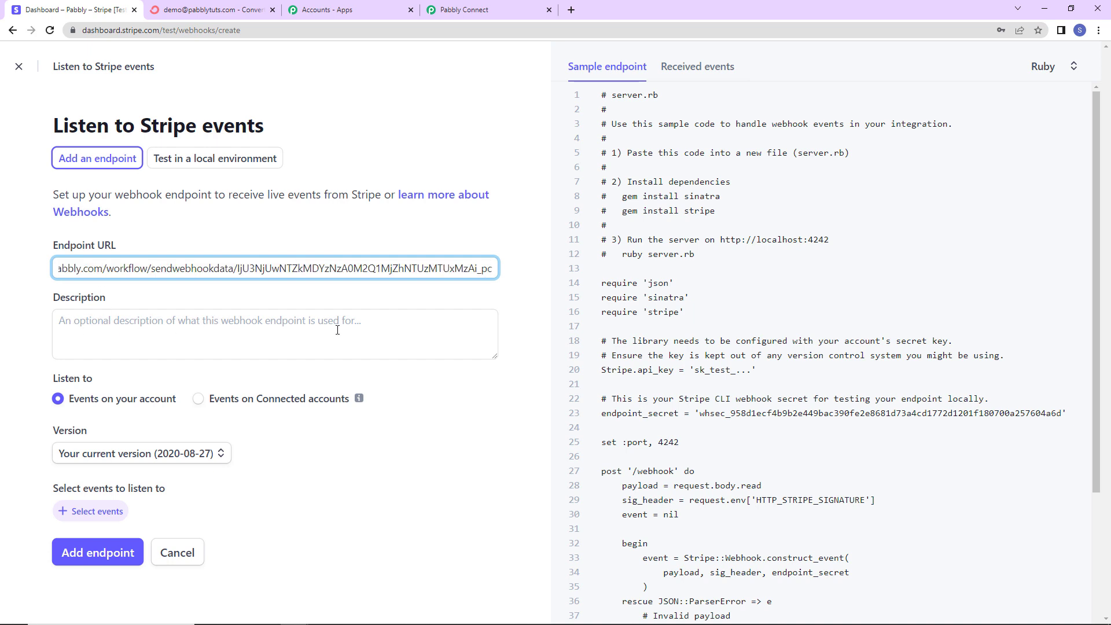
left_click(214, 453)
left_click(110, 486)
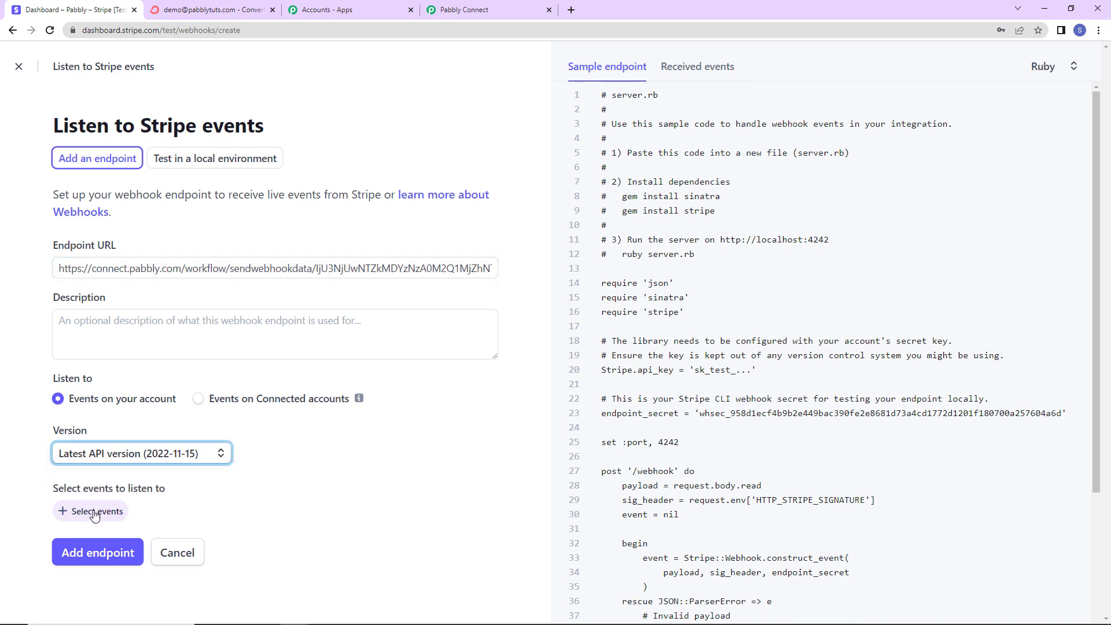
Step: Select the charge.refunded event required by the Pabbly Connect instructions and add the endpoint
left_click(96, 513)
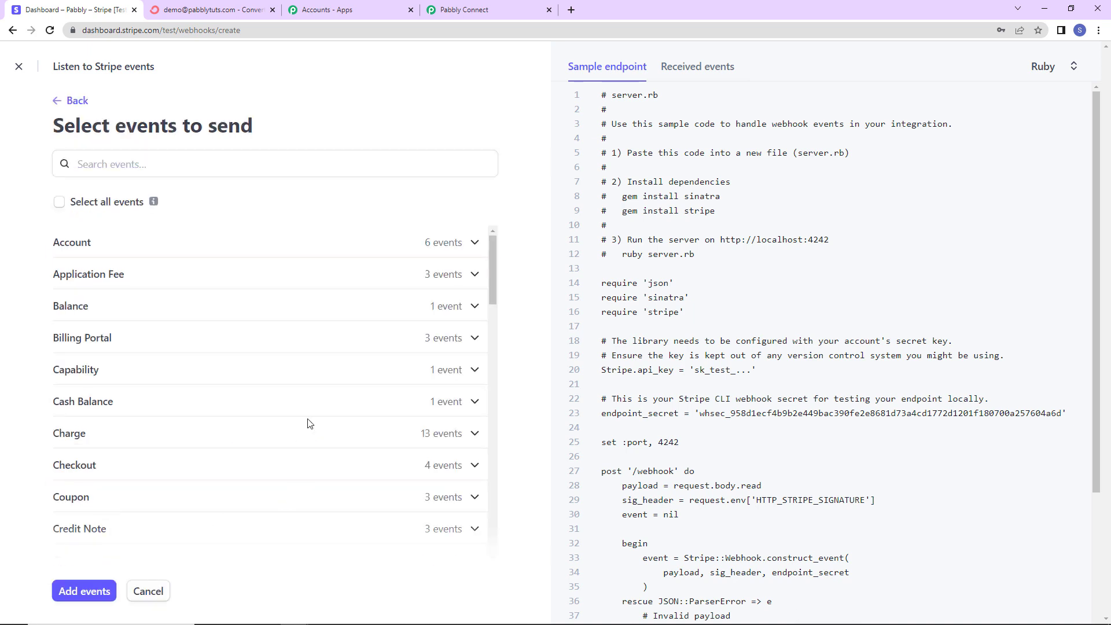
left_click(464, 8)
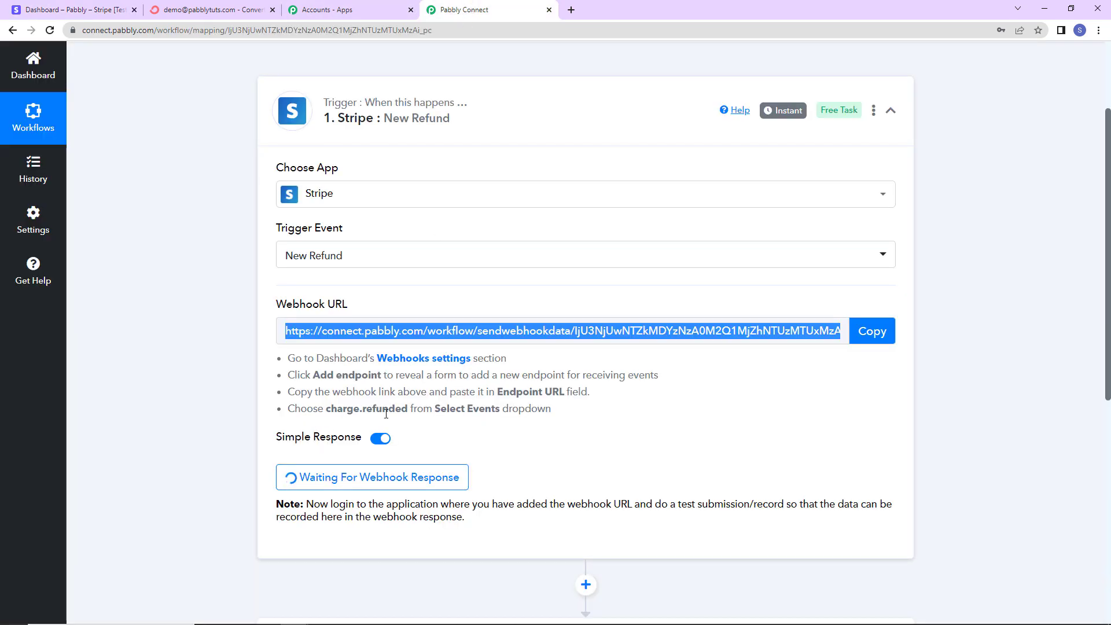
left_click(74, 10)
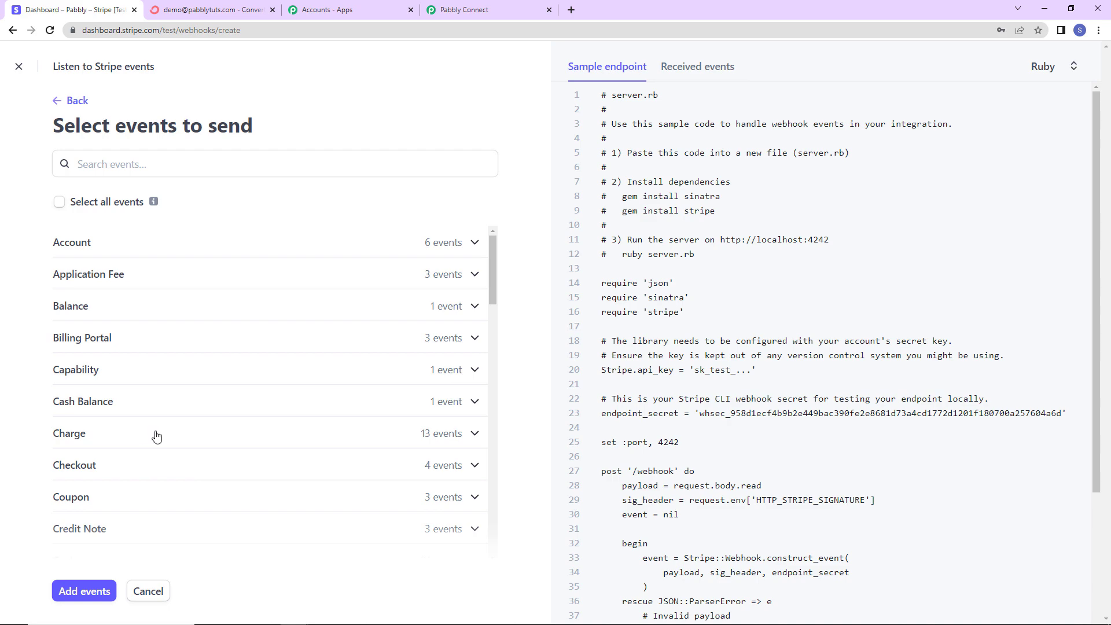
left_click(156, 437)
scroll(90, 412, "down", 5)
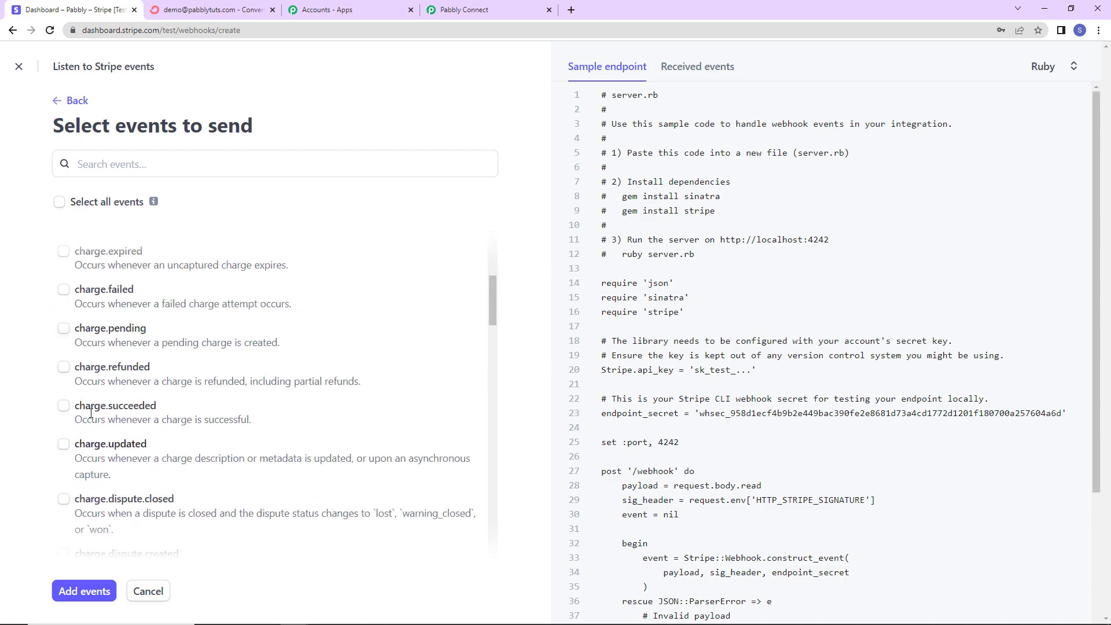
left_click(64, 367)
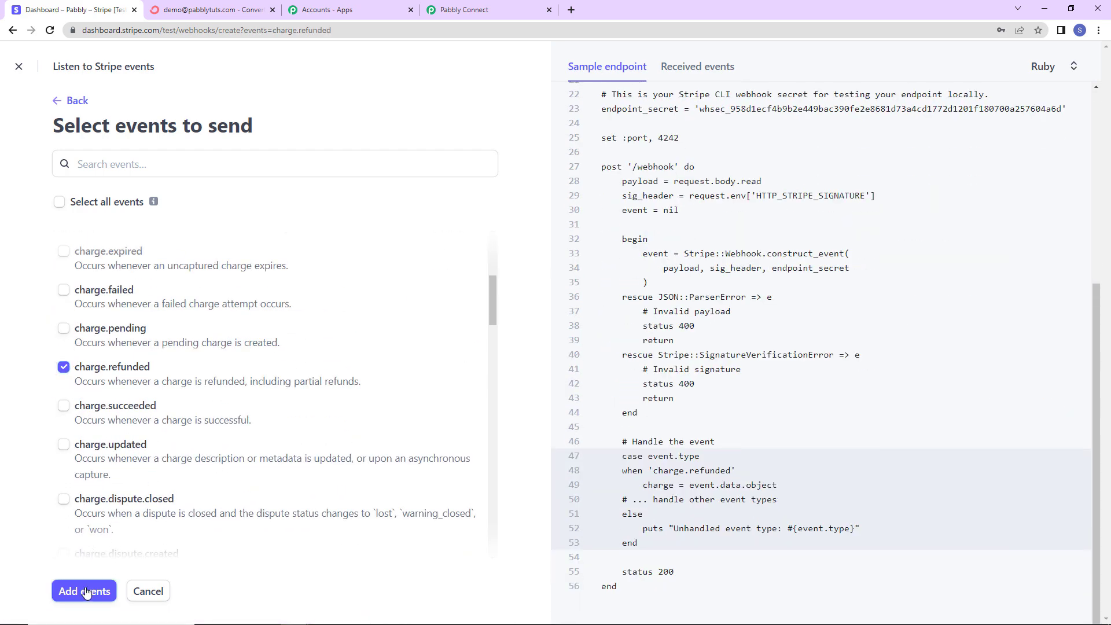
left_click(86, 590)
left_click(87, 575)
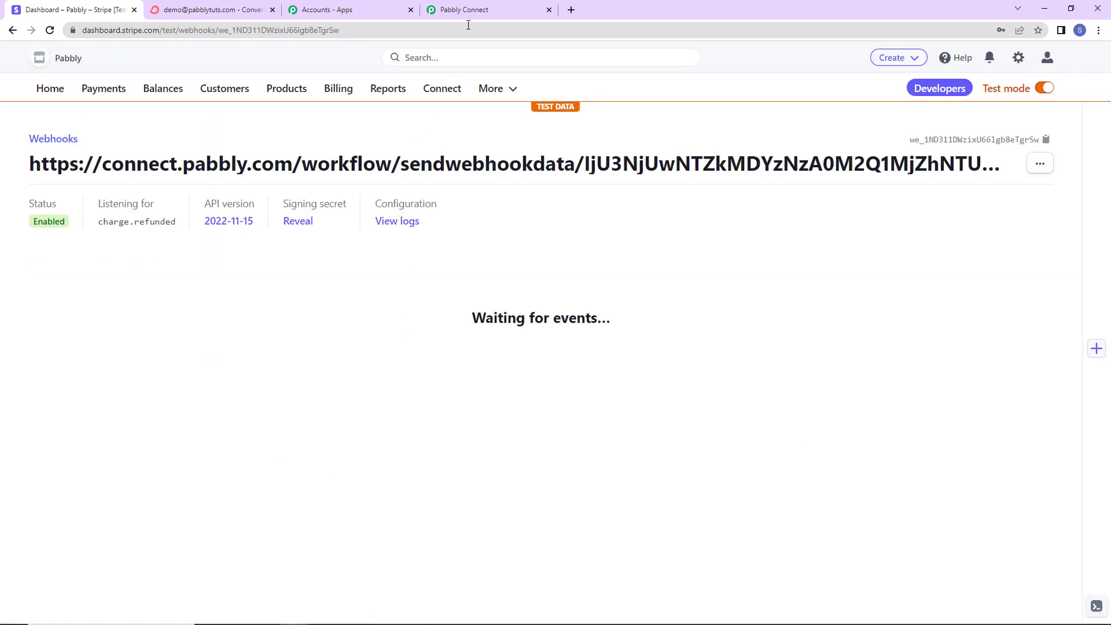
Step: Refund the 500.00 INR payment of May 29 in Stripe with the reason "Requested by customer"
left_click(477, 10)
scroll(514, 356, "down", 2)
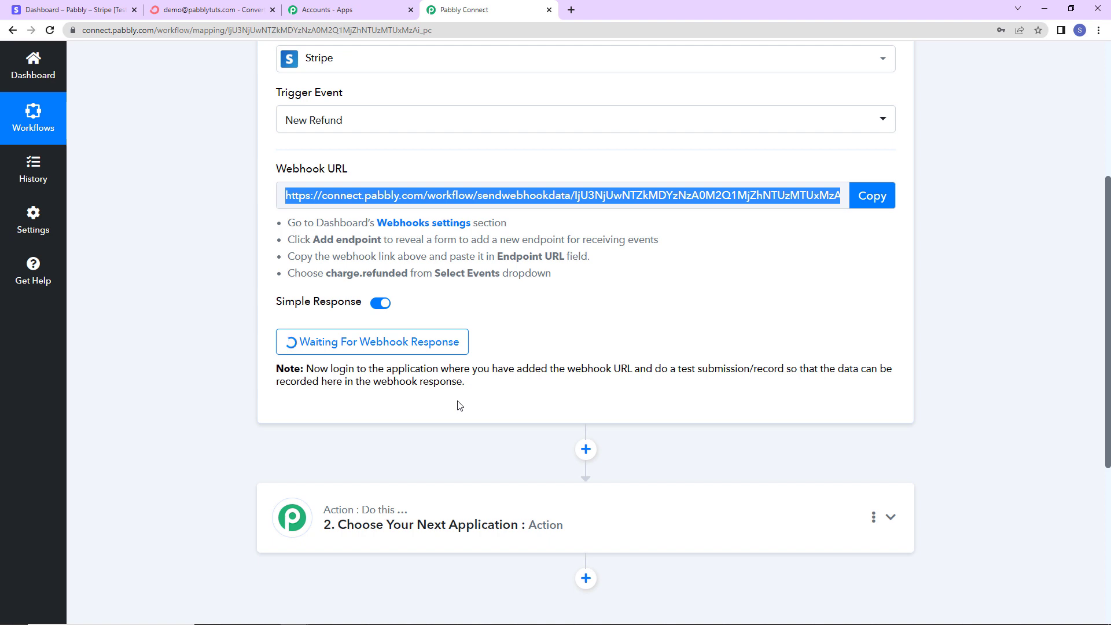
left_click(71, 10)
left_click(98, 91)
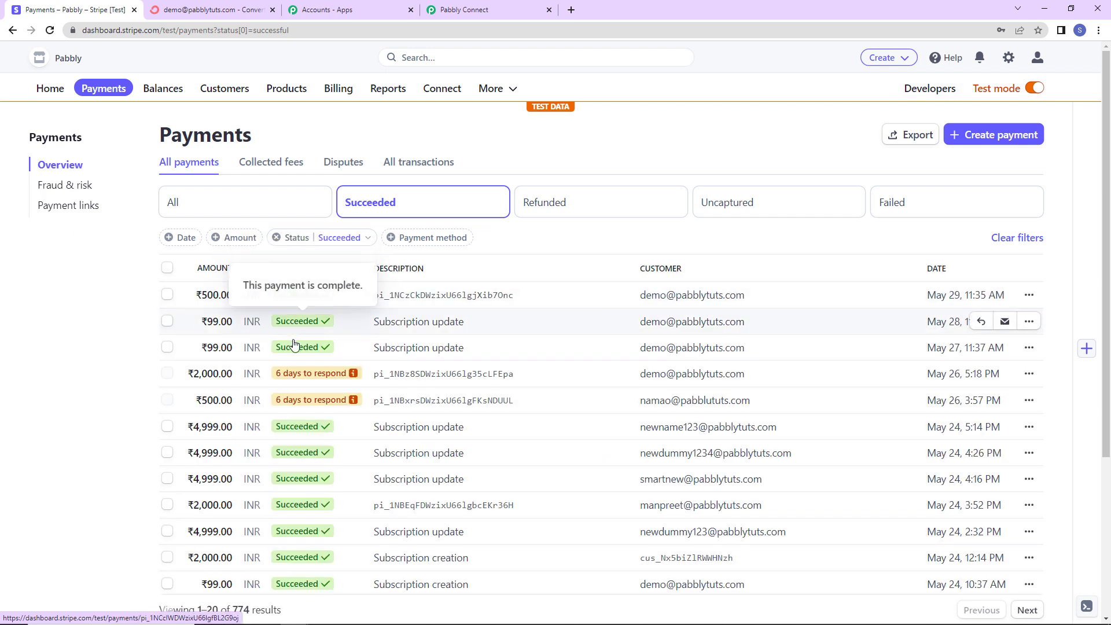
left_click(1029, 295)
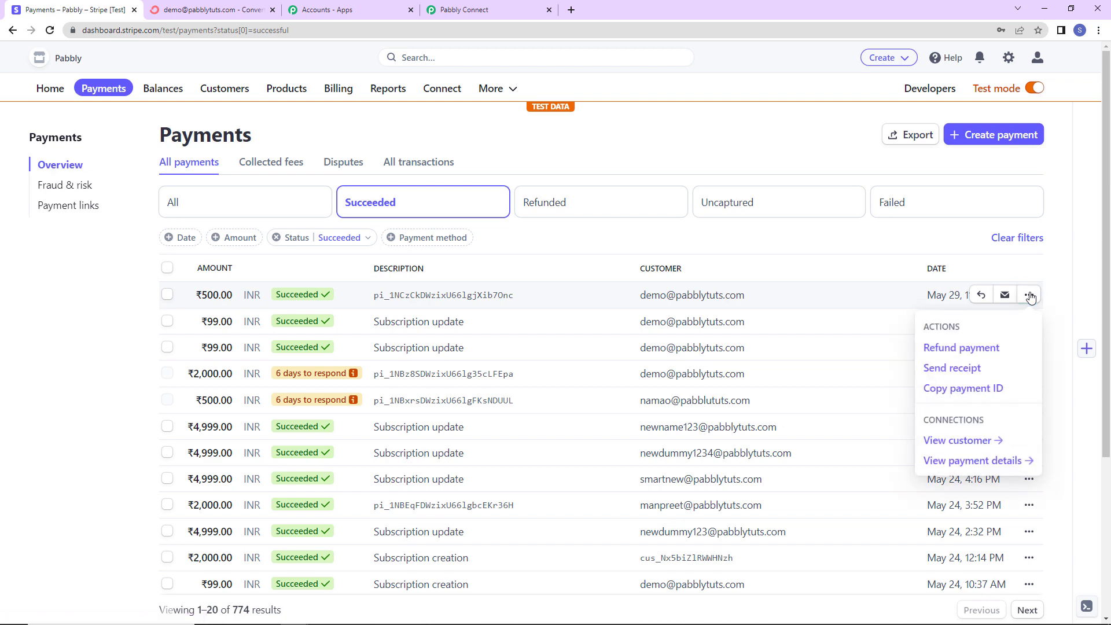
left_click(961, 347)
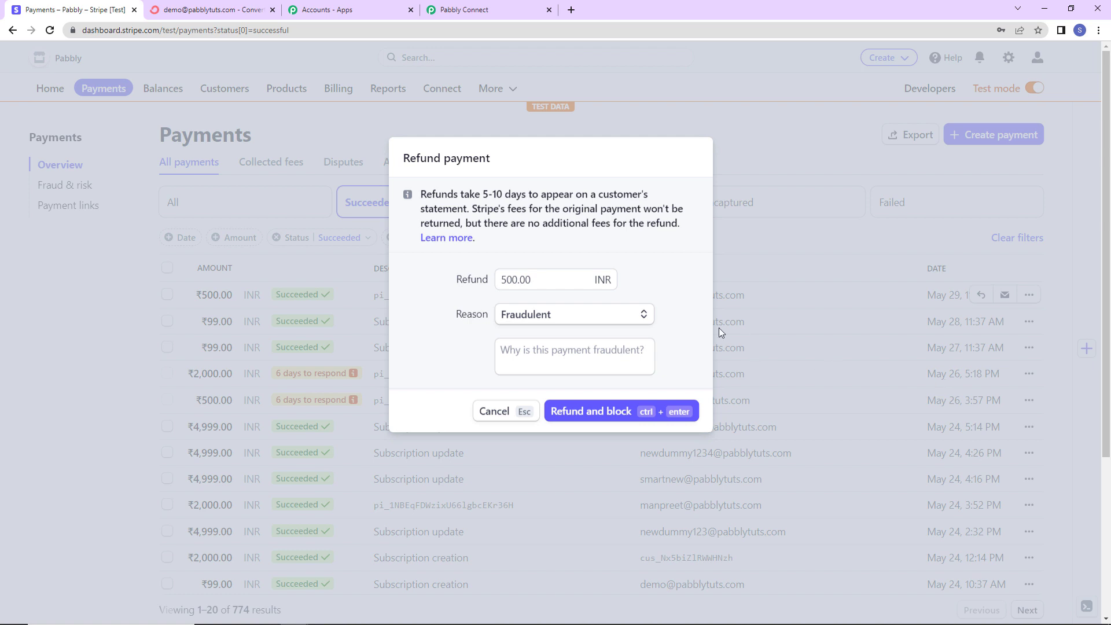
left_click(634, 318)
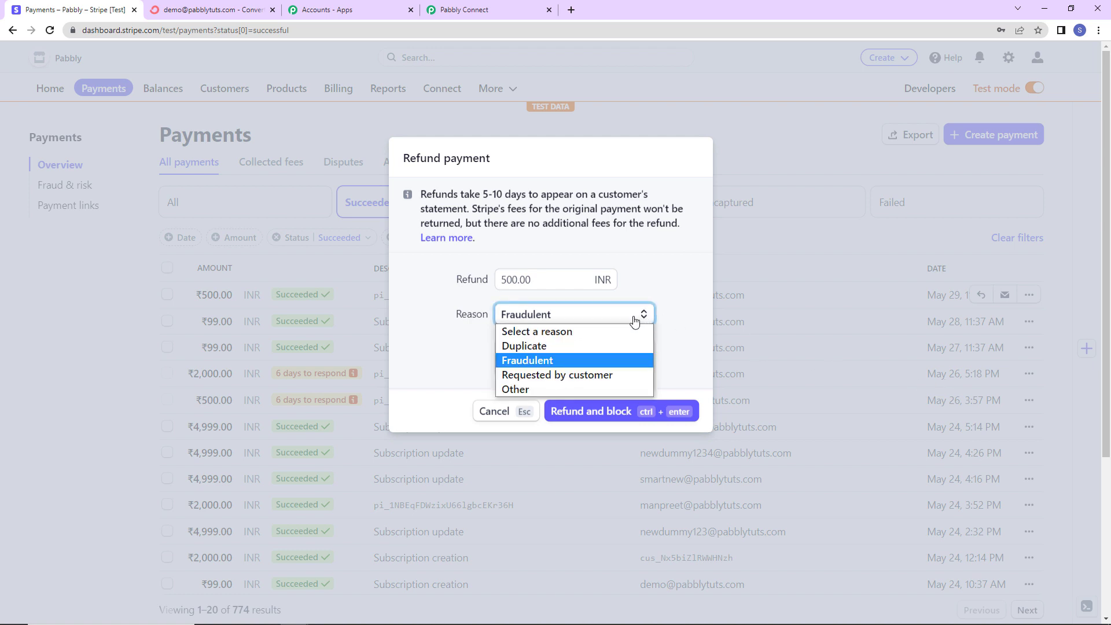
left_click(540, 374)
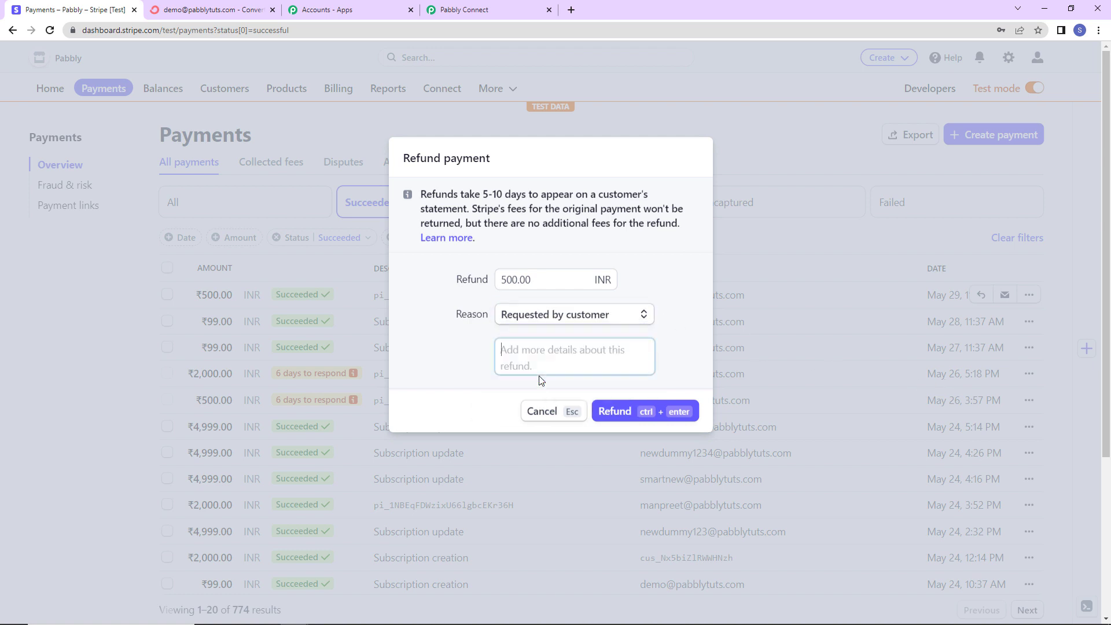
left_click(638, 413)
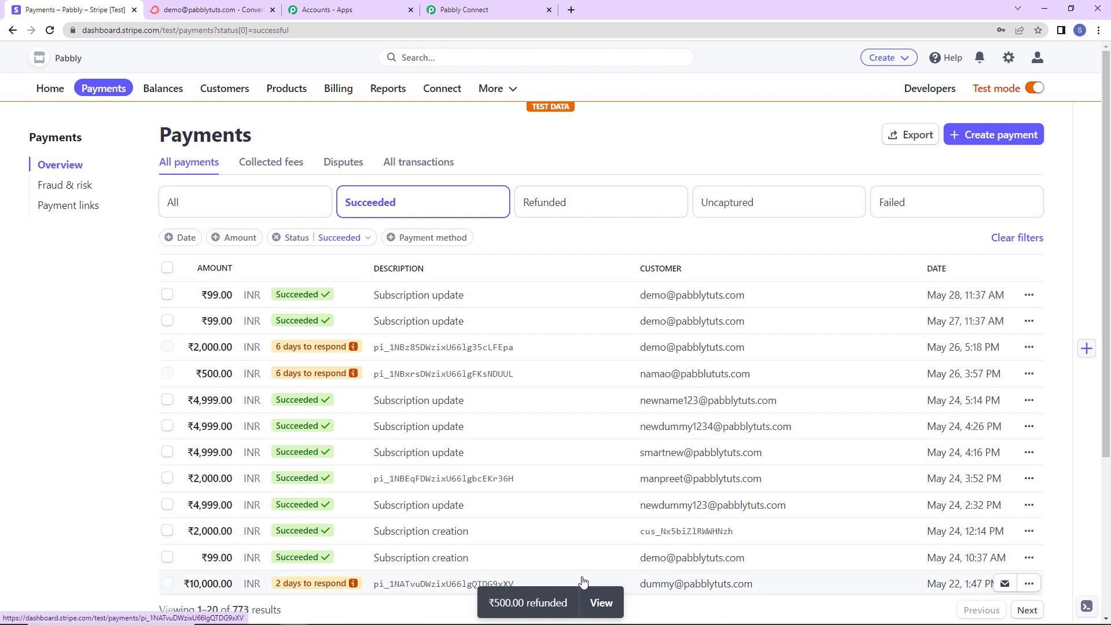
Step: Switch to the Pabbly Connect workflow and examine the refund data received by the Stripe trigger, including billing details and refunded amount
left_click(471, 10)
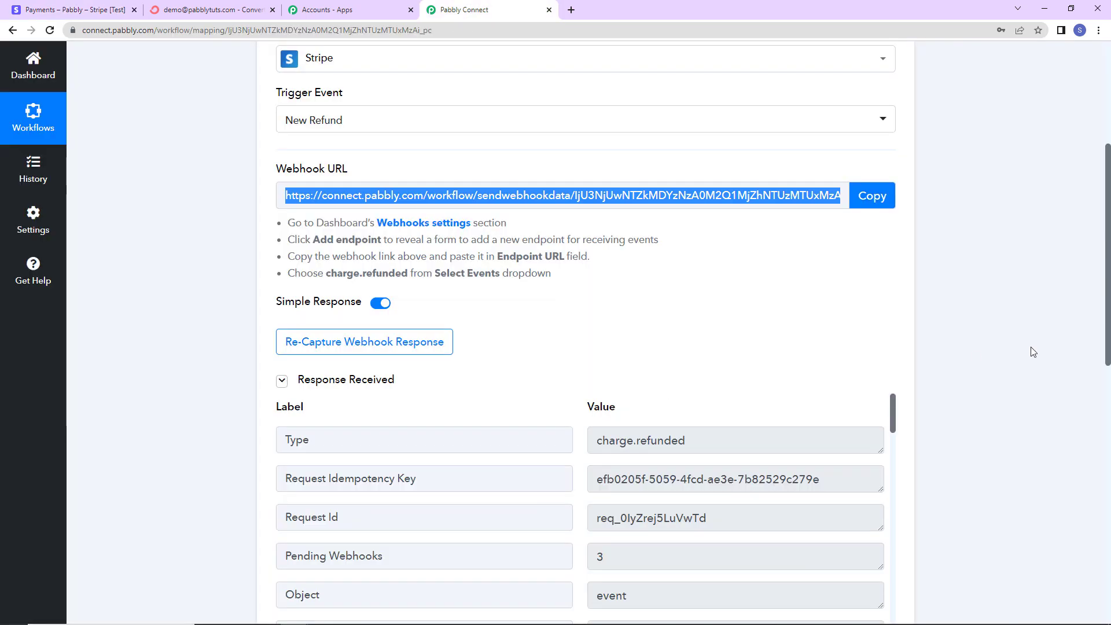
scroll(1033, 352, "down", 2)
scroll(1033, 352, "down", 2)
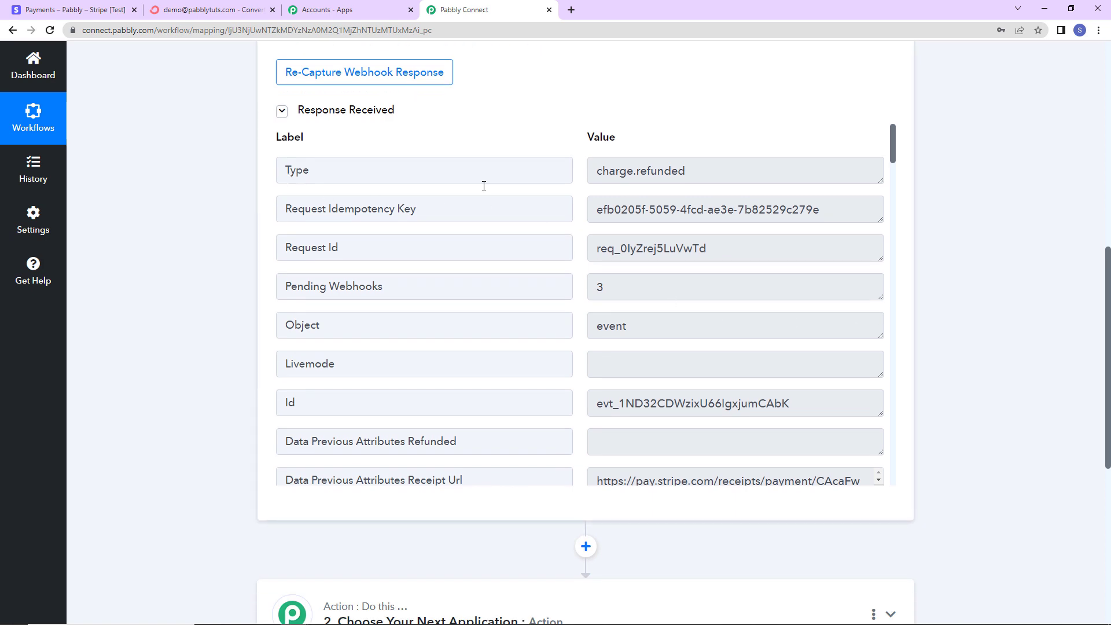
scroll(681, 334, "down", 2)
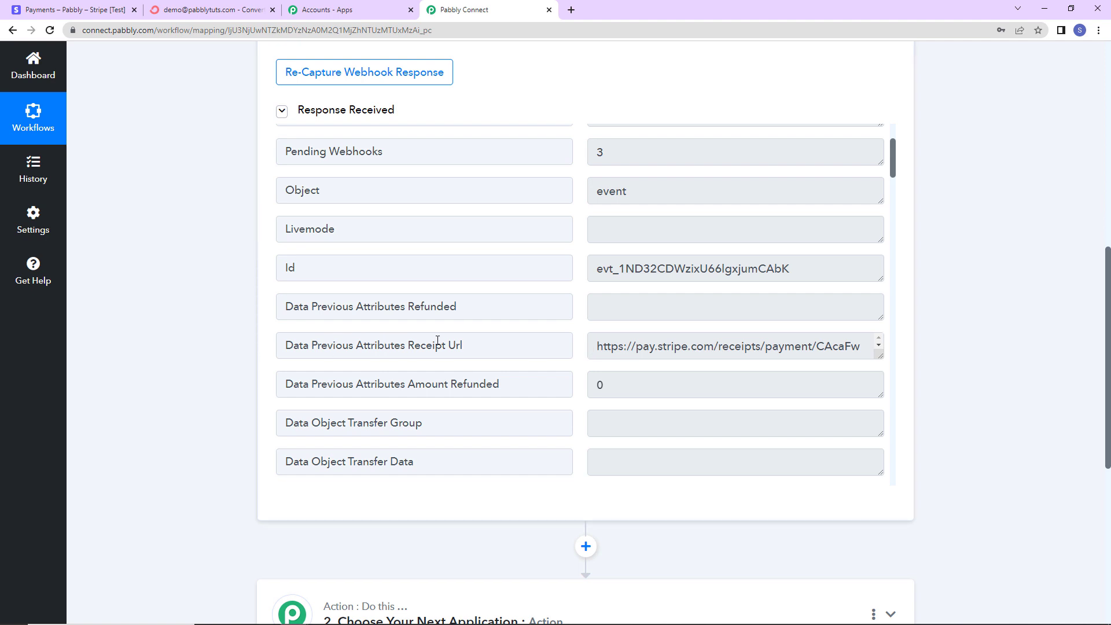
scroll(634, 337, "down", 1)
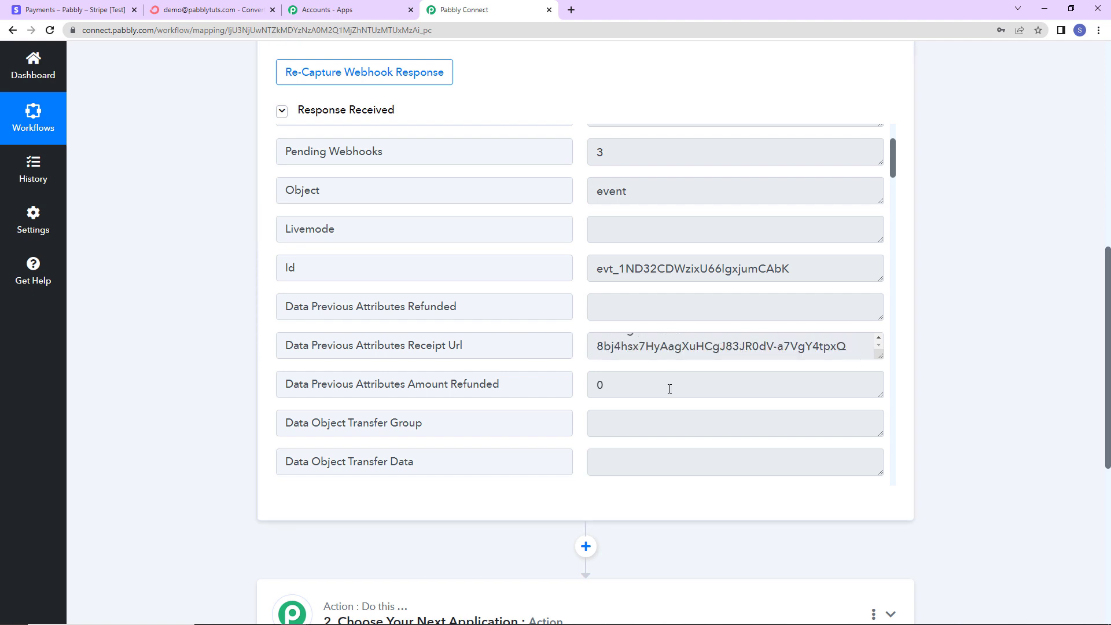
scroll(669, 389, "down", 10)
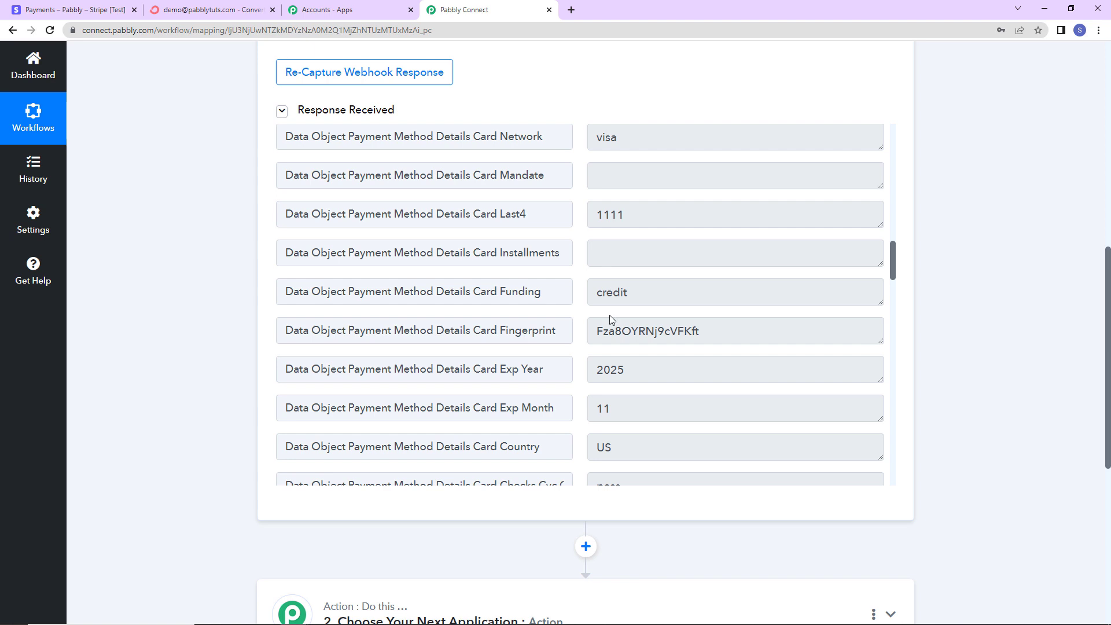
scroll(727, 333, "down", 7)
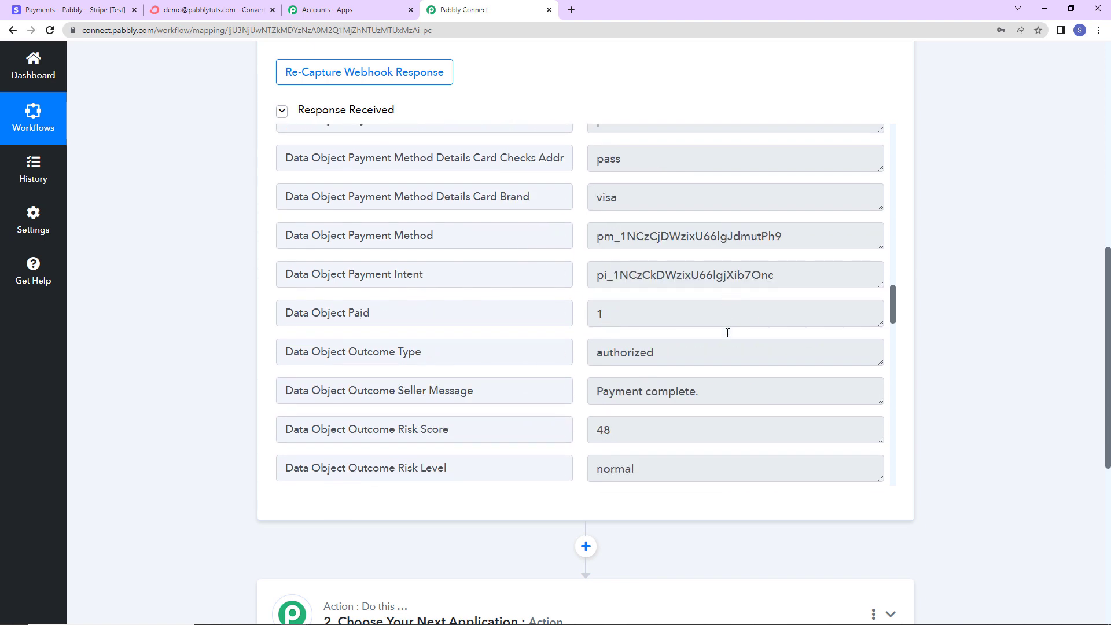
scroll(727, 332, "down", 8)
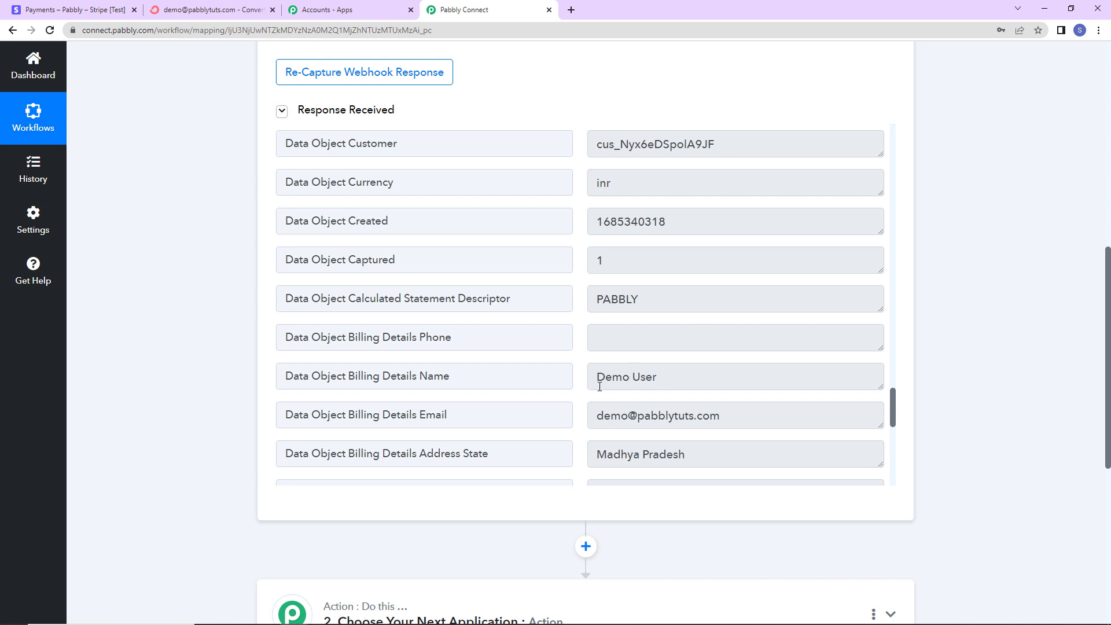
scroll(754, 409, "down", 2)
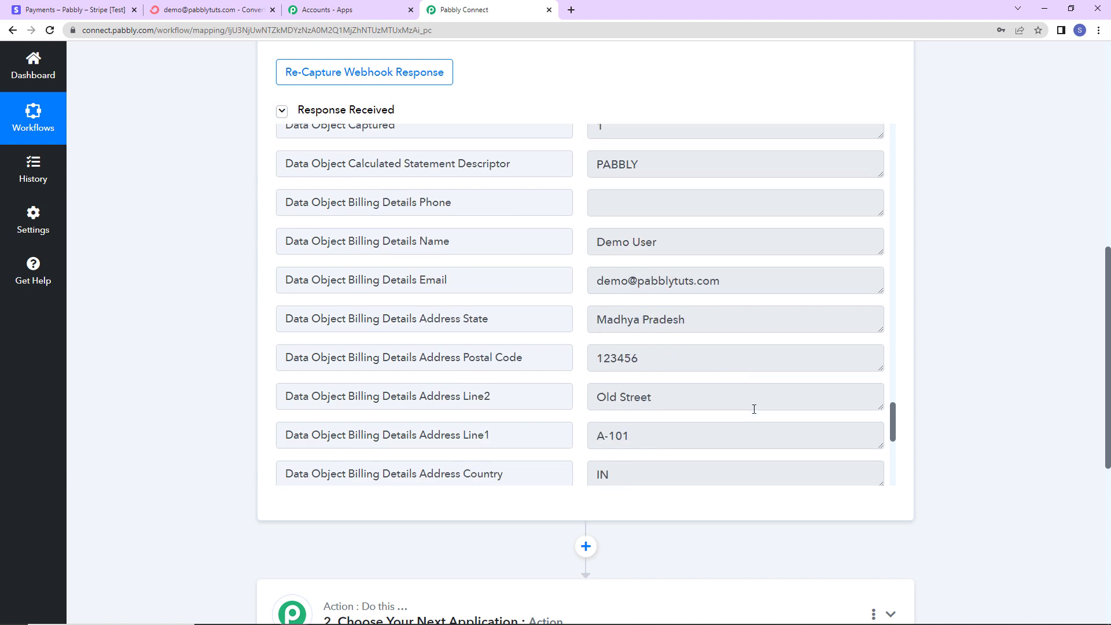
scroll(706, 403, "down", 6)
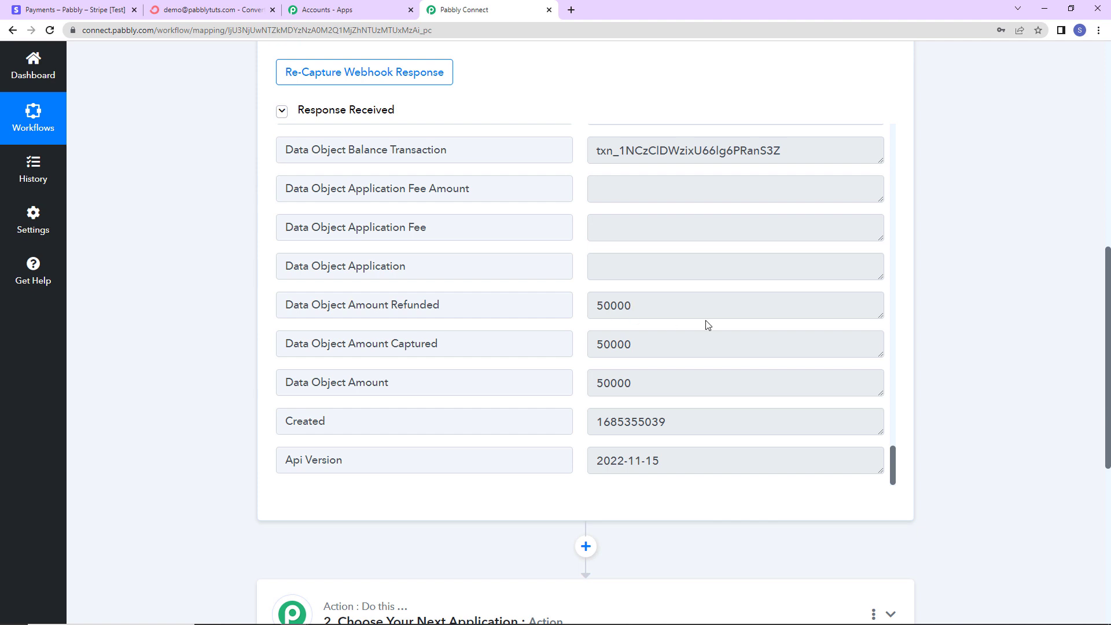
Step: Set the workflow's action app to ConvertKit with the action event Tag a Subscriber
scroll(706, 322, "down", 5)
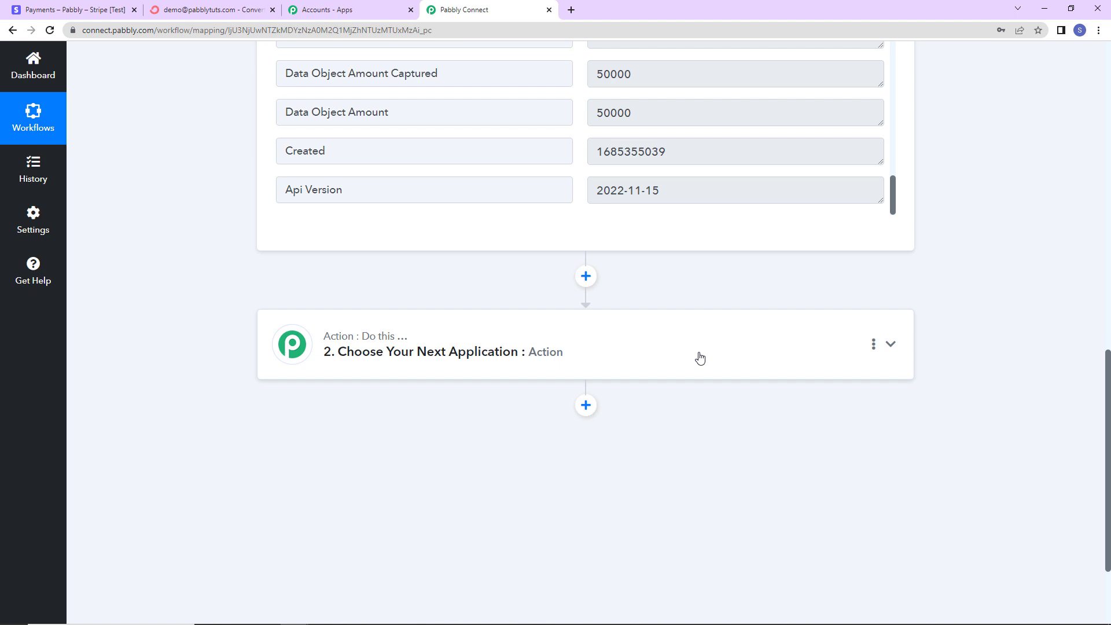
left_click(699, 358)
type("conver")
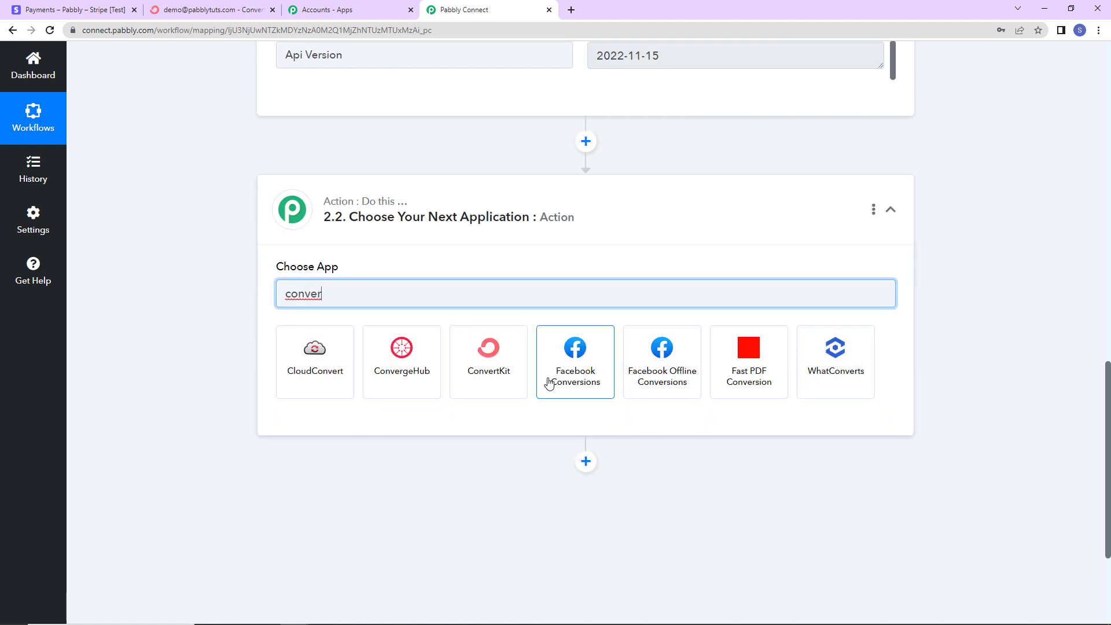
left_click(514, 377)
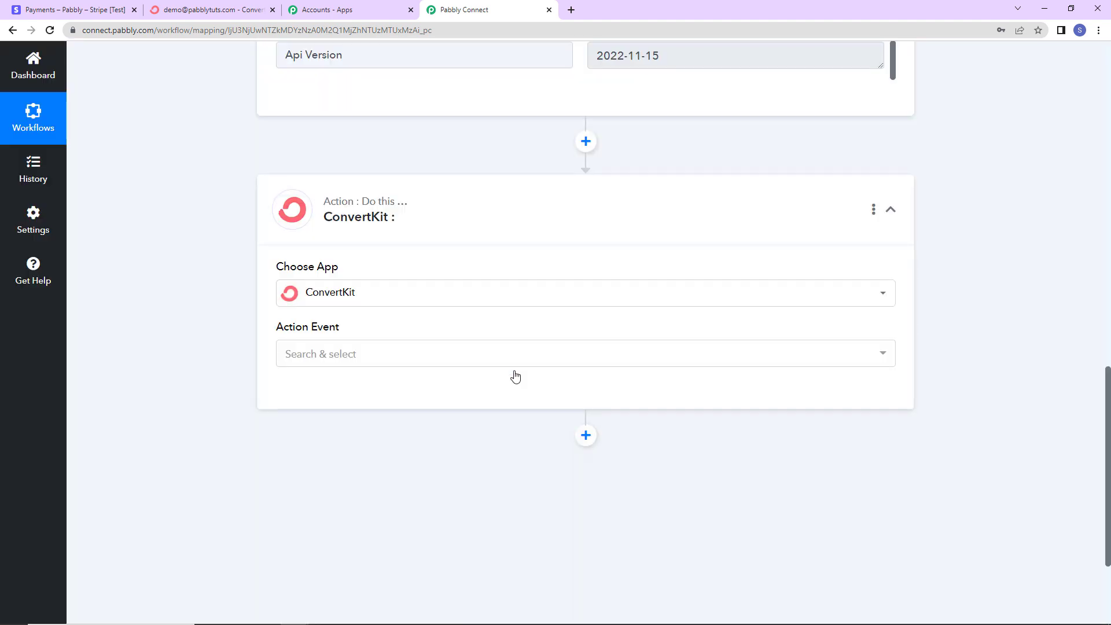
left_click(381, 355)
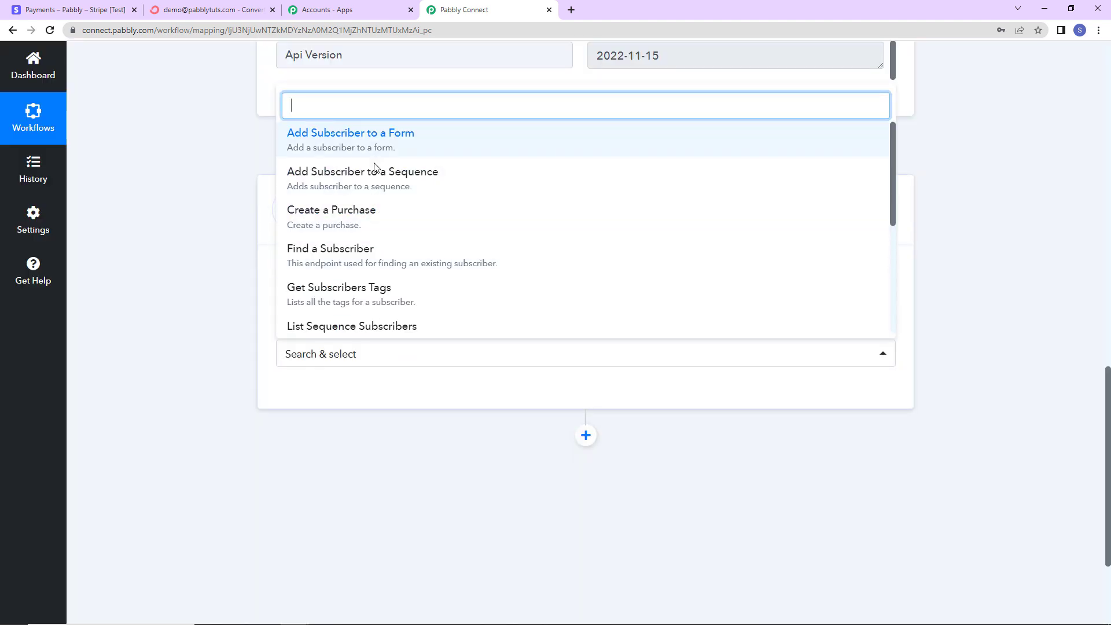
scroll(370, 254, "down", 4)
left_click(361, 237)
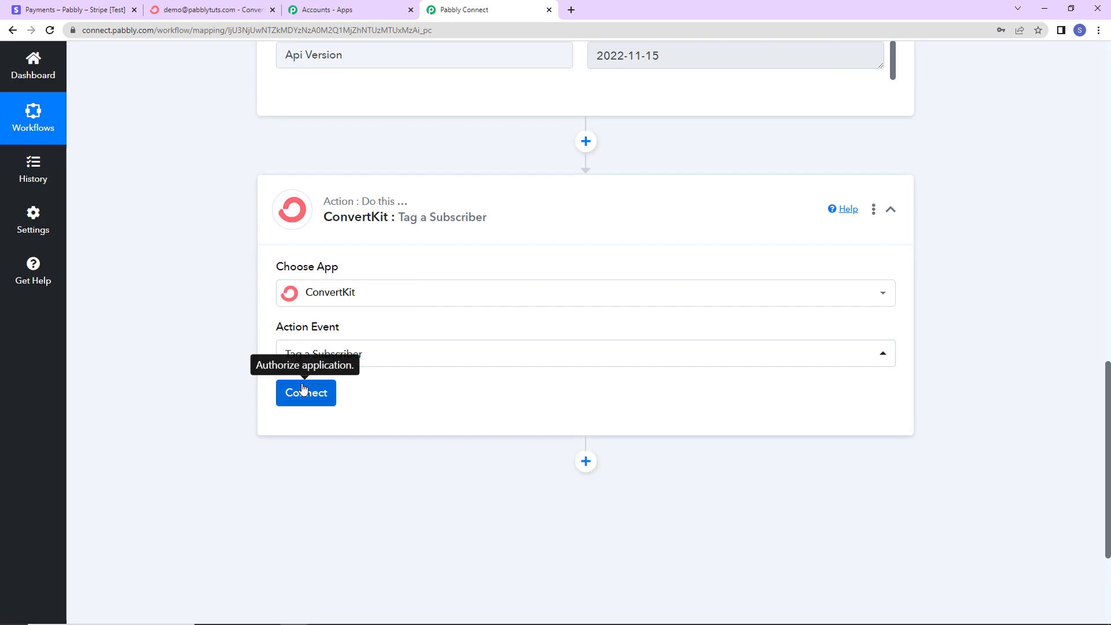
Step: Start adding a new ConvertKit connection for the action and open the linked ConvertKit account settings
left_click(309, 392)
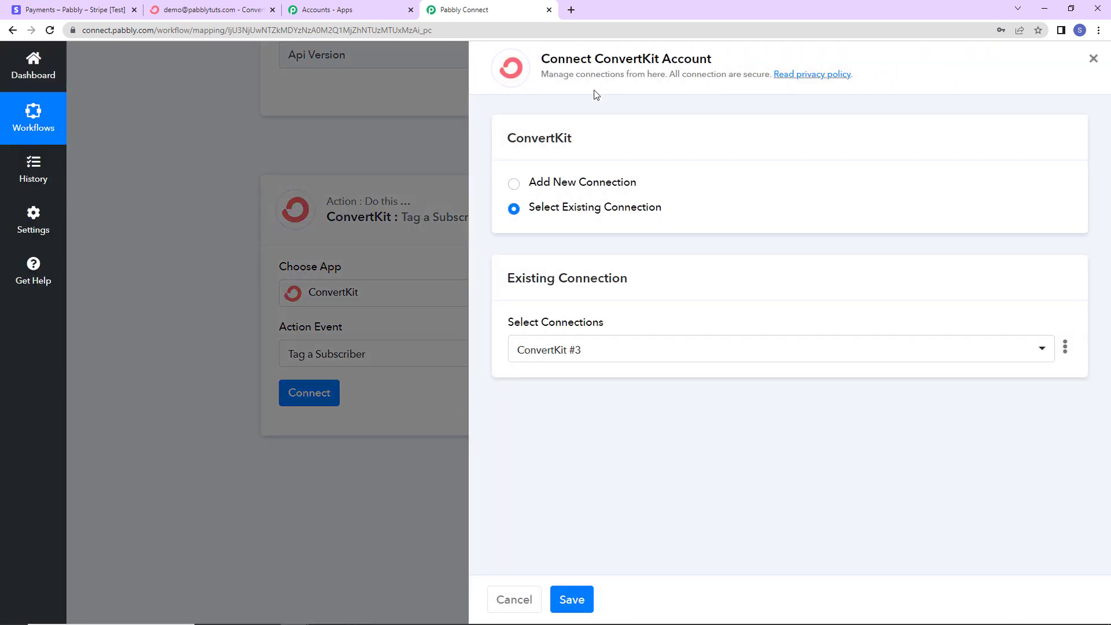
left_click_drag(542, 60, 746, 60)
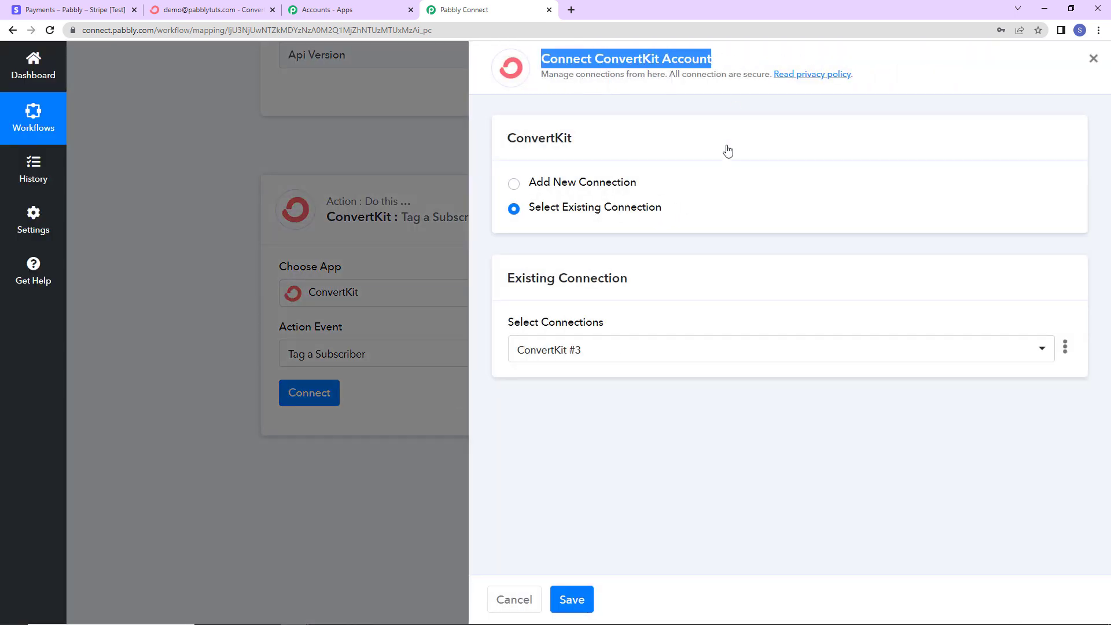
left_click(513, 185)
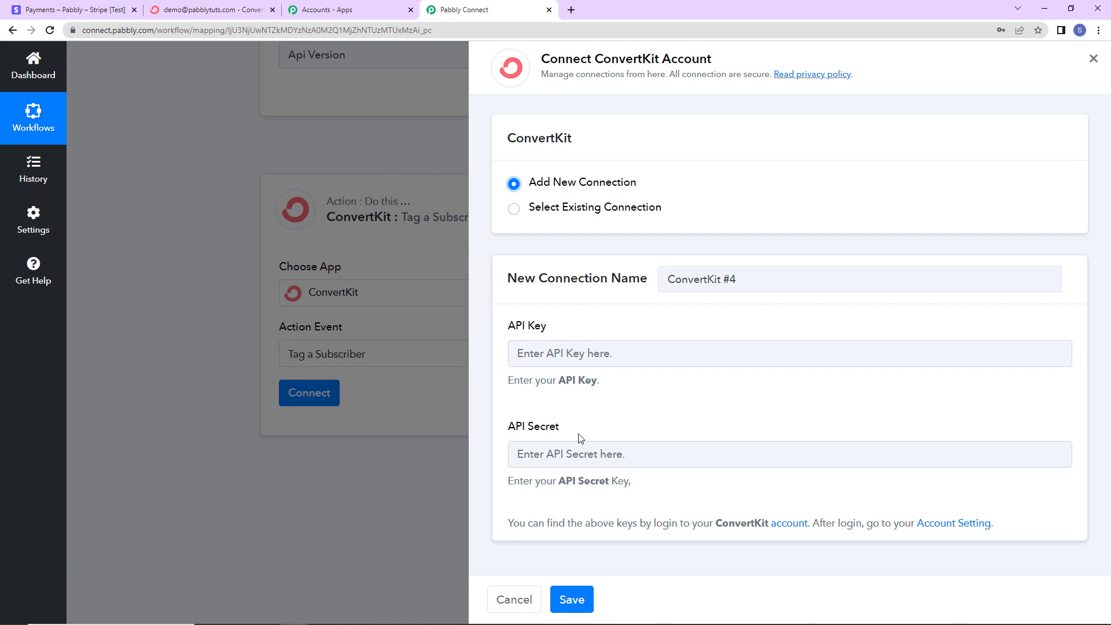
left_click(956, 526)
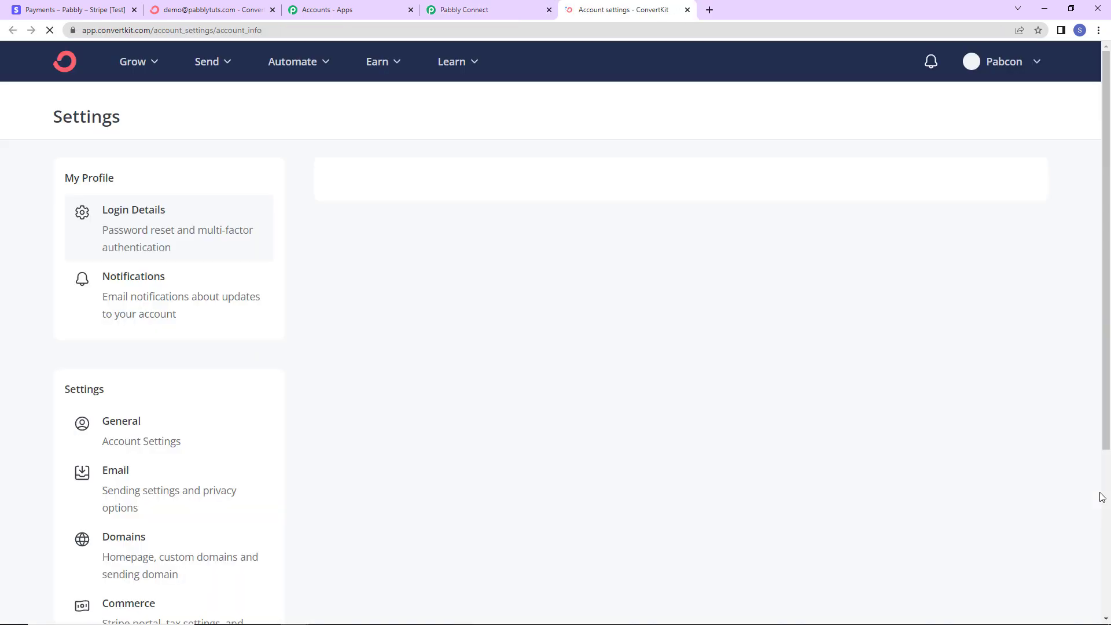
Step: Copy the API key from ConvertKit's advanced settings and paste it into the new connection's API Key field in Pabbly Connect
scroll(613, 439, "down", 5)
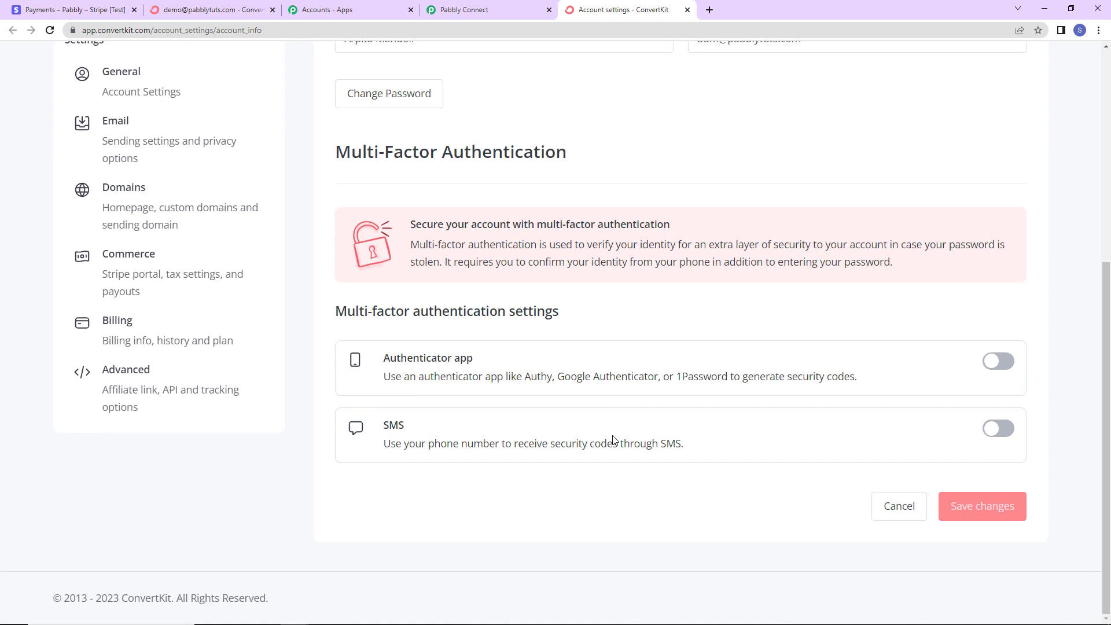
left_click(154, 381)
scroll(668, 317, "down", 5)
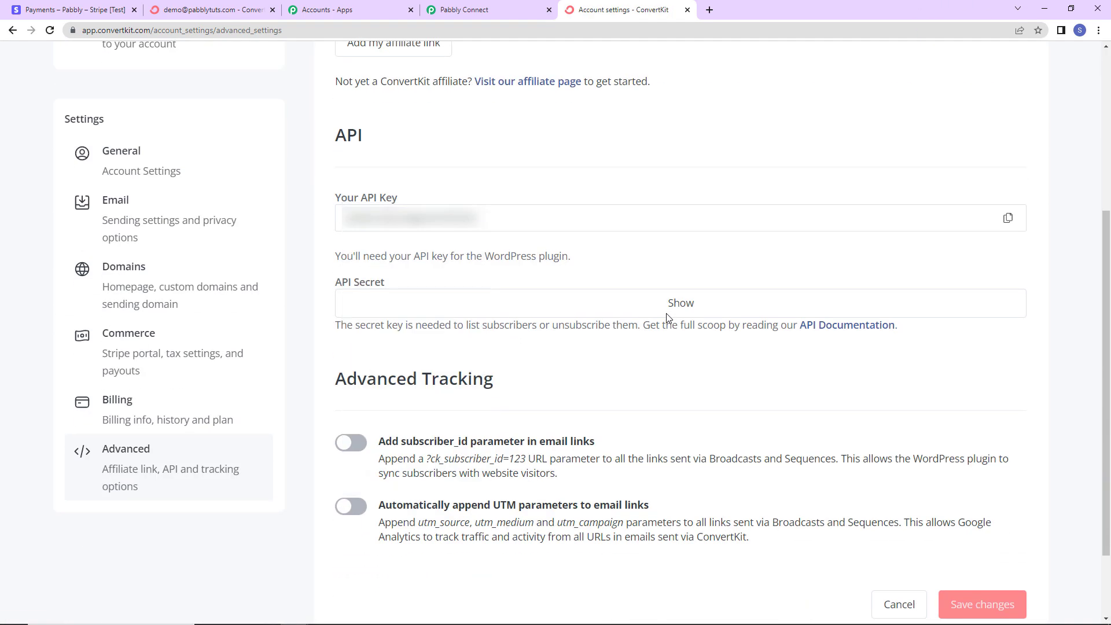
left_click(1007, 218)
left_click(485, 9)
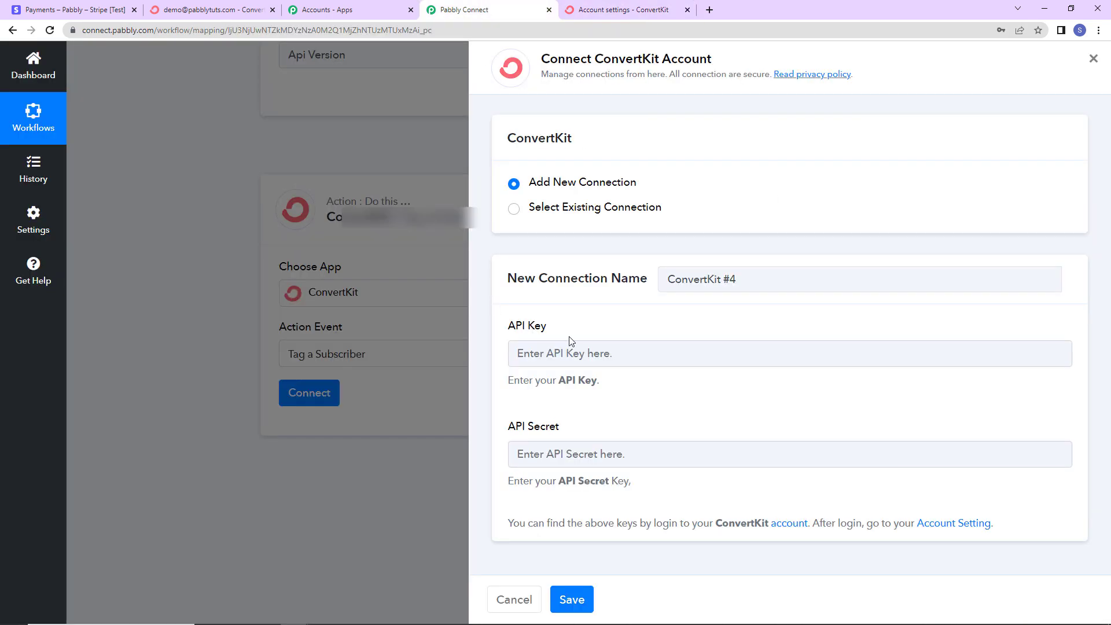
left_click(579, 352)
key("ctrl+v")
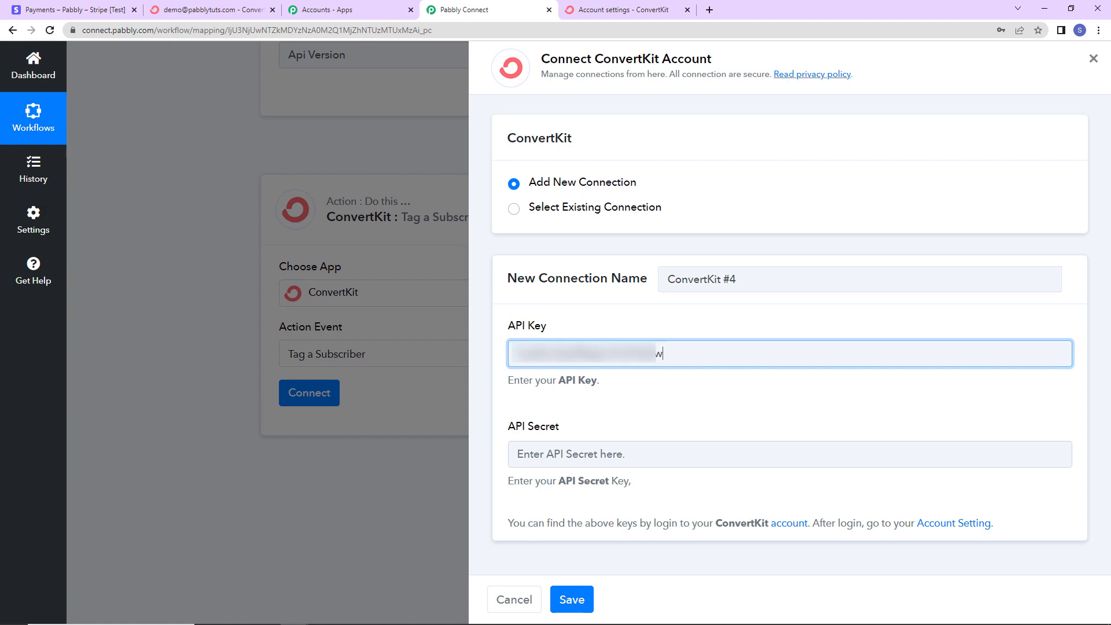
Step: Reveal and copy the API secret in ConvertKit, paste it into the connection's API Secret field in Pabbly Connect, and save the connection
left_click(644, 7)
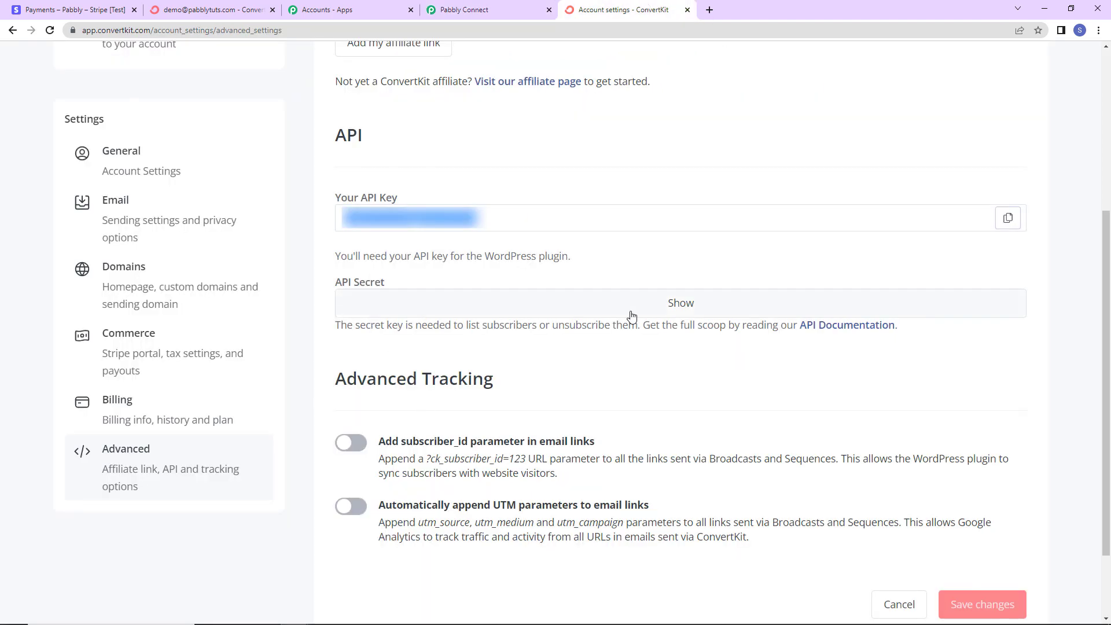
left_click(671, 308)
left_click(1008, 302)
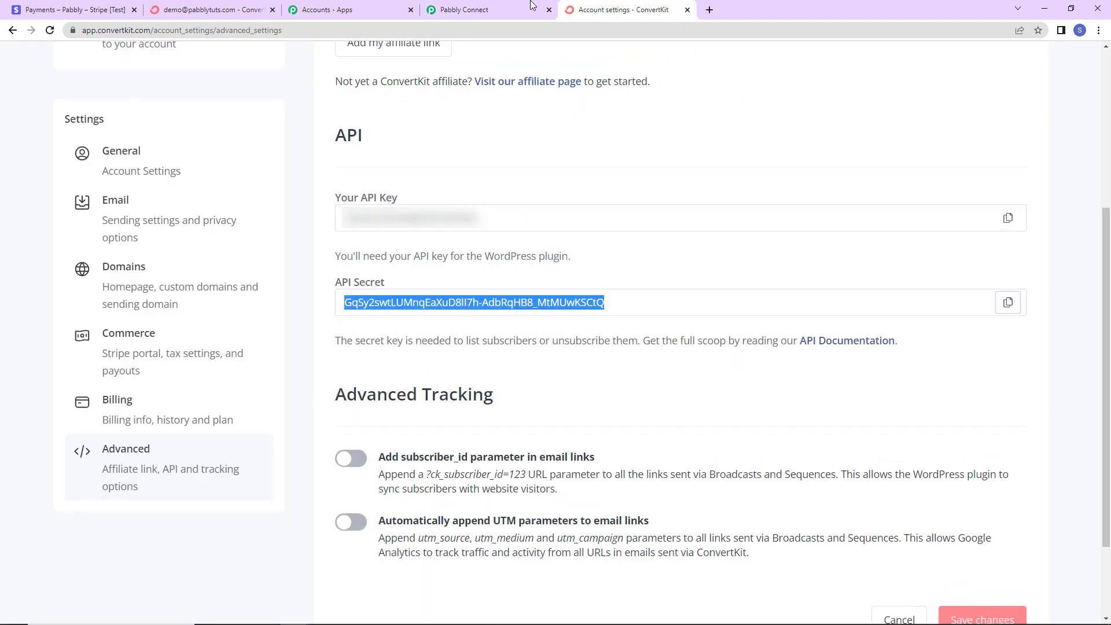
left_click(485, 9)
left_click(539, 458)
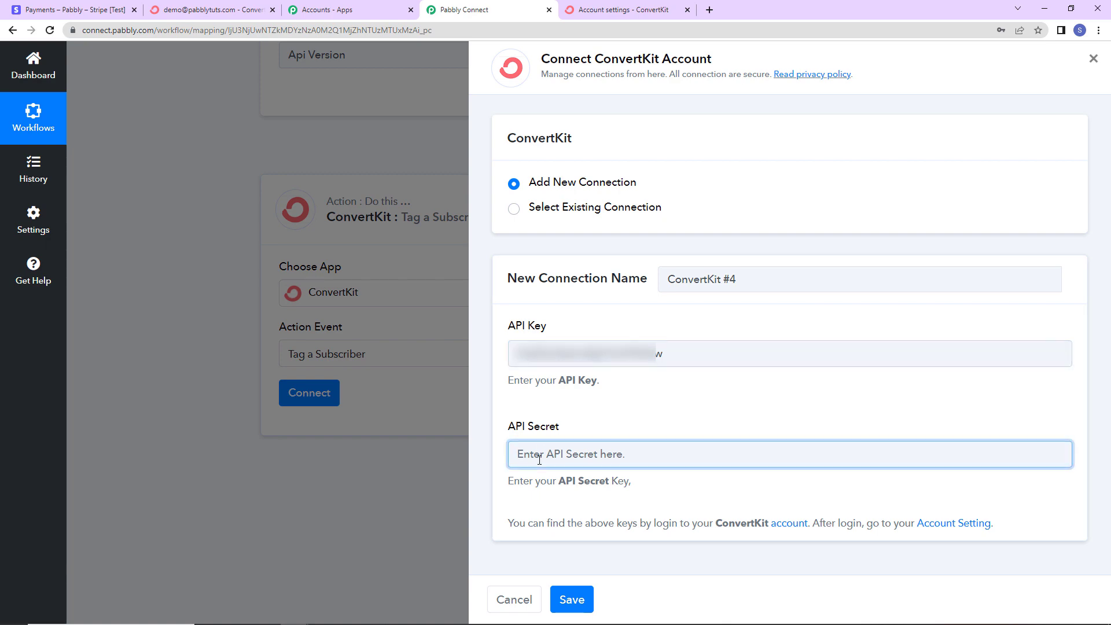
key("ctrl+v")
left_click(564, 598)
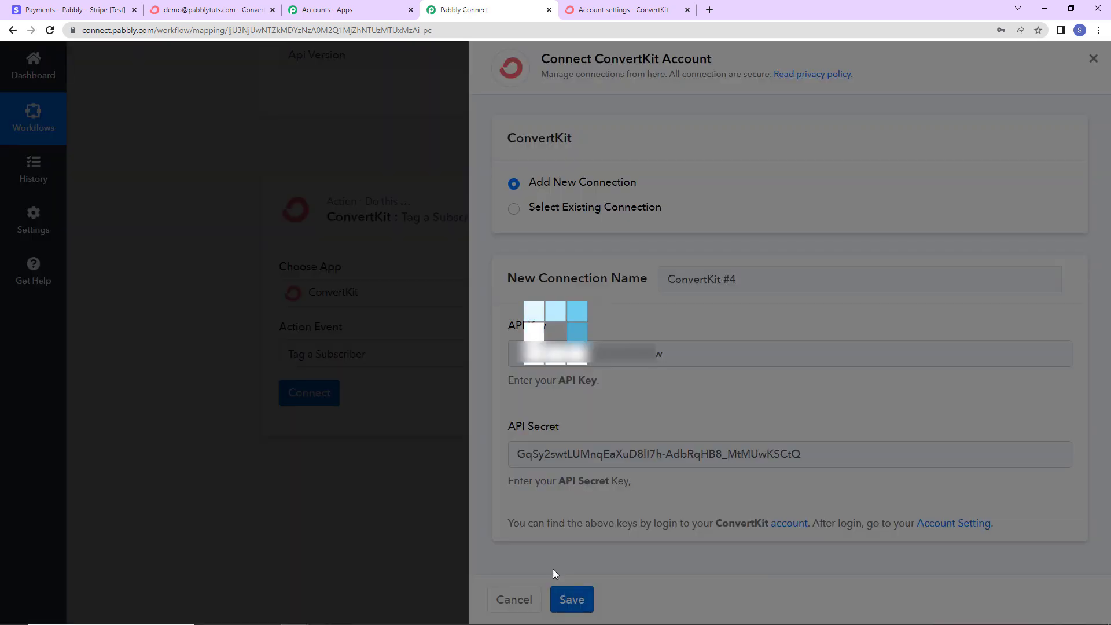
Step: Check the tags on ConvertKit's Subscribers page and set the action's Tag ID to Refund - Stripe in Pabbly Connect
scroll(559, 418, "down", 5)
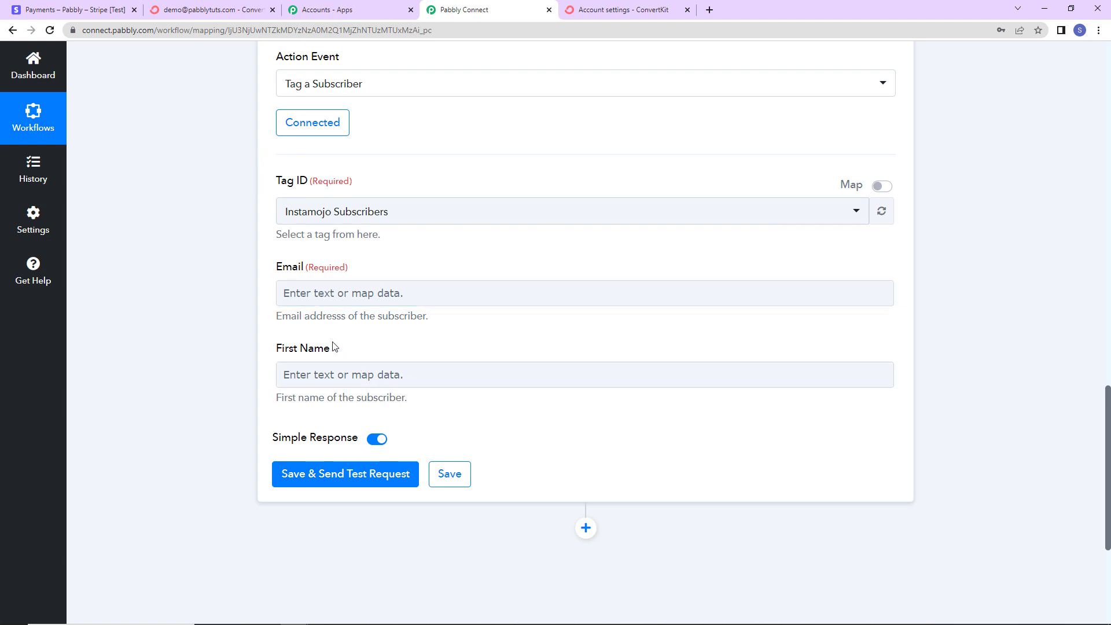
left_click(406, 215)
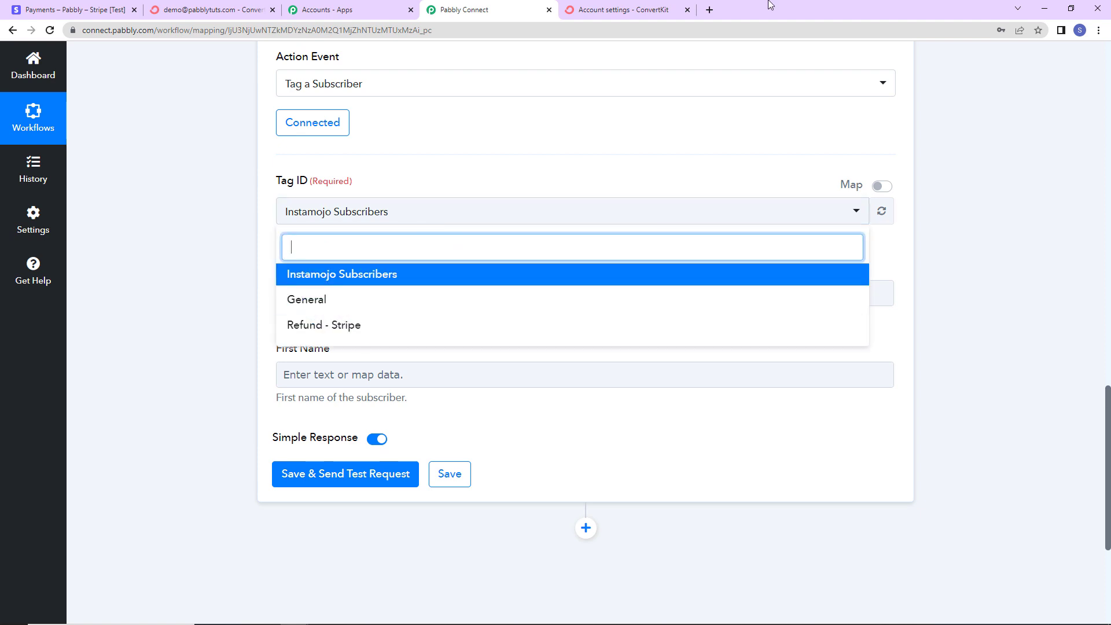
left_click(220, 11)
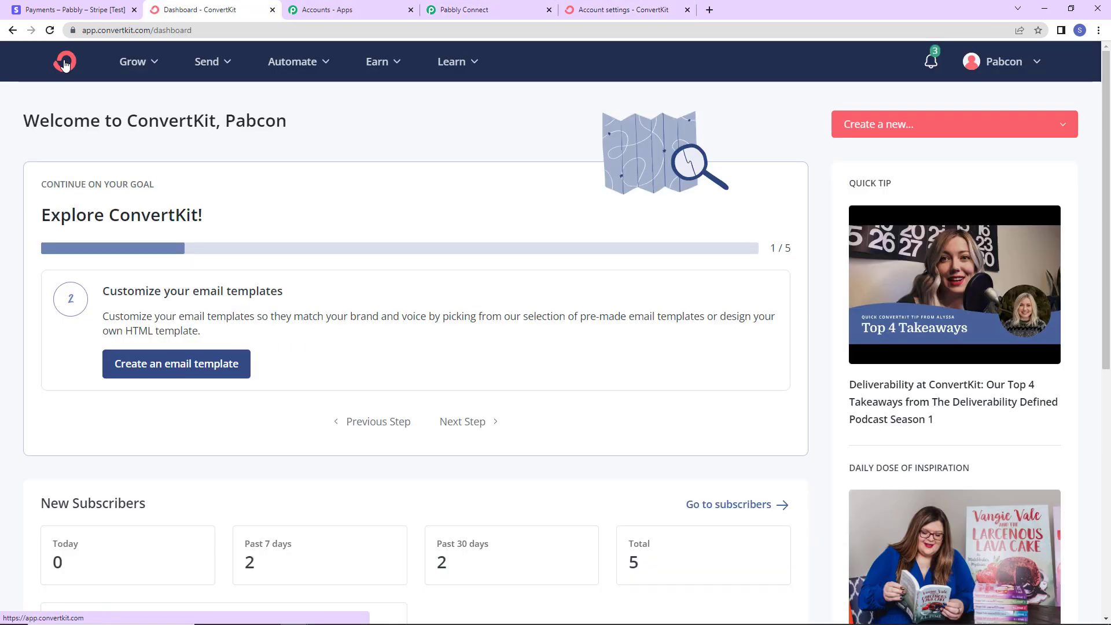
left_click(140, 64)
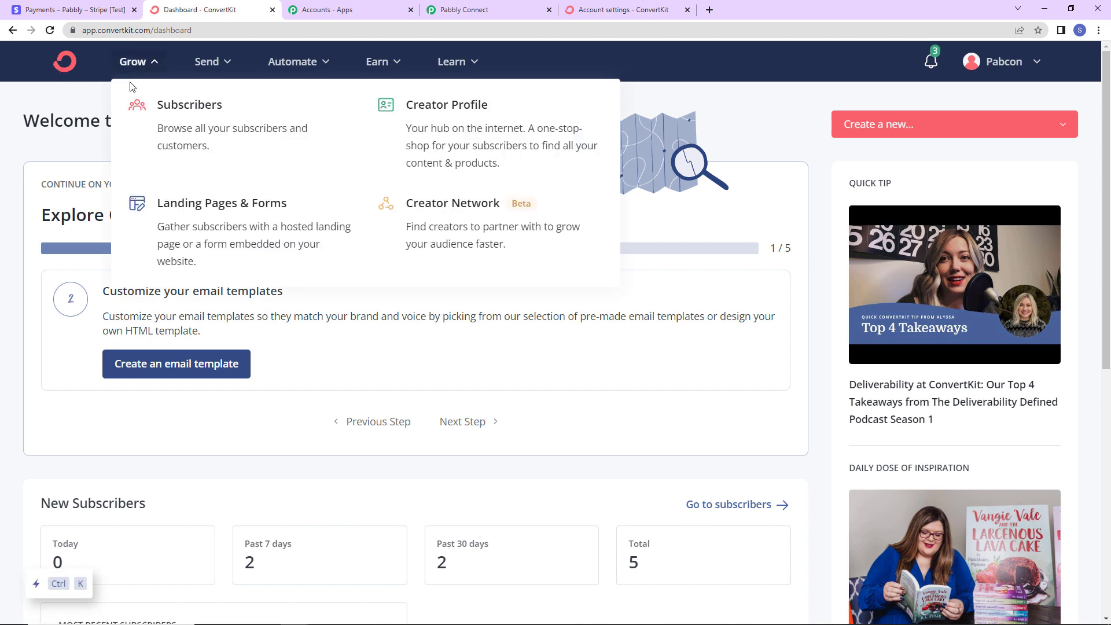
left_click(168, 105)
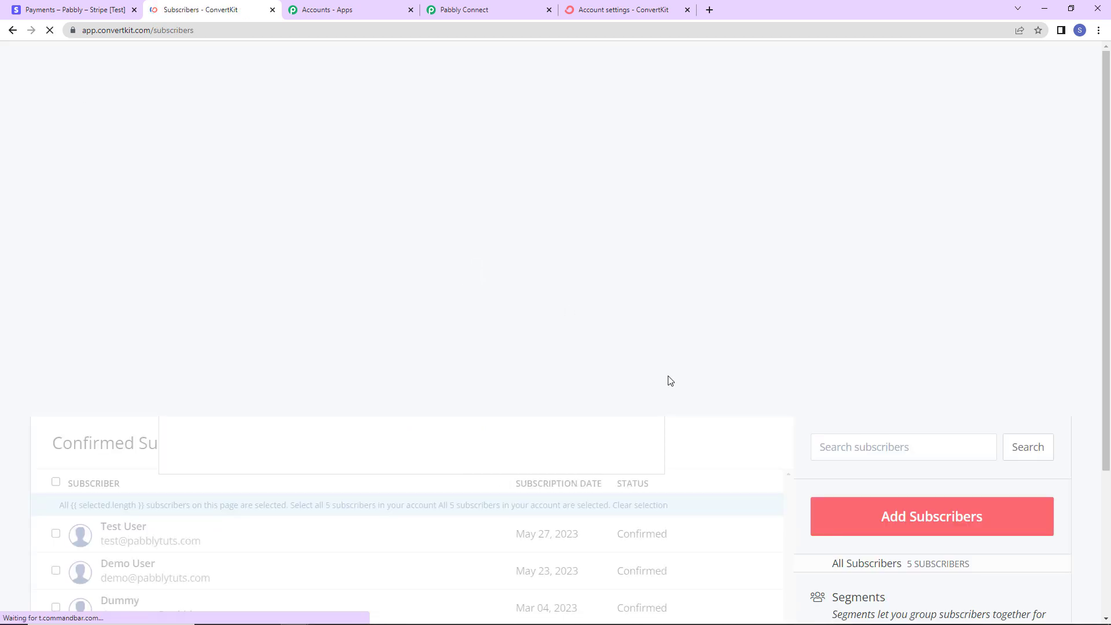
scroll(1035, 402, "down", 5)
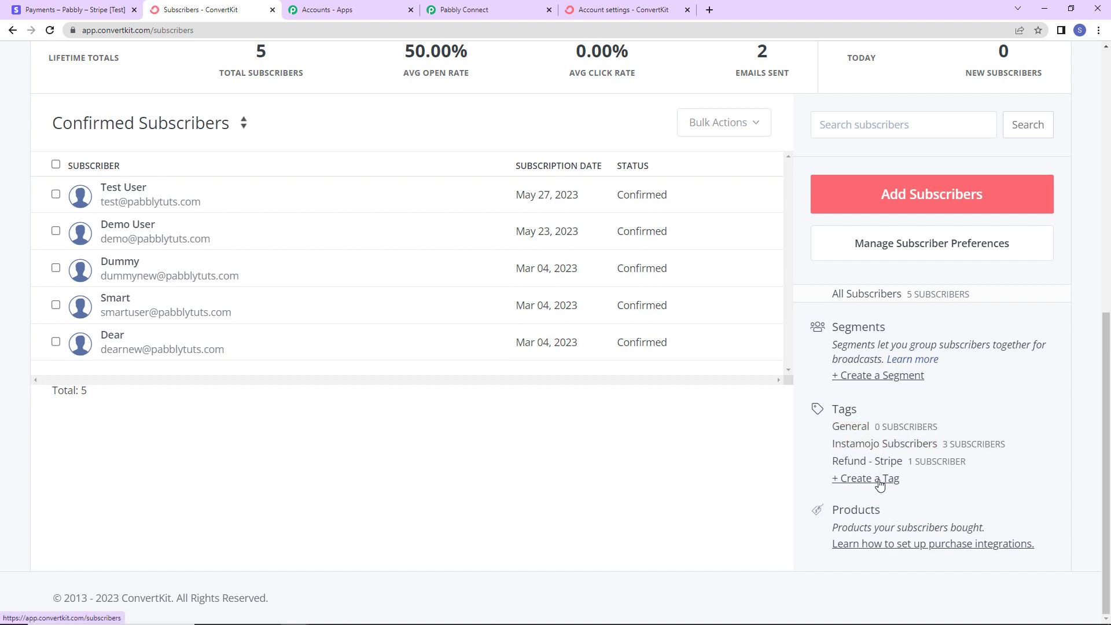
left_click(457, 10)
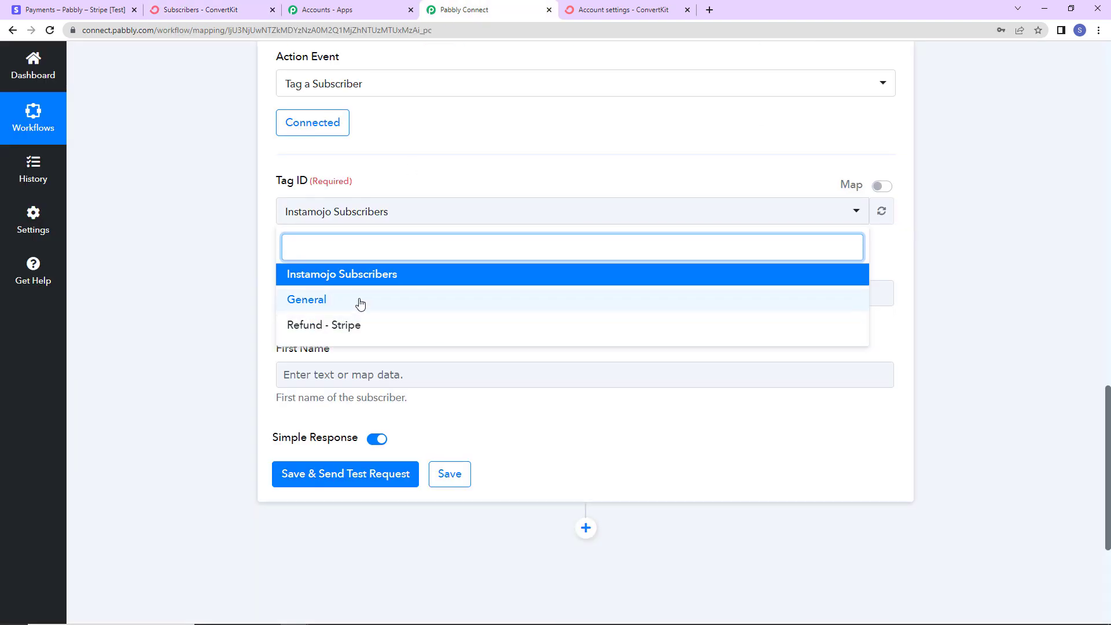
left_click(297, 328)
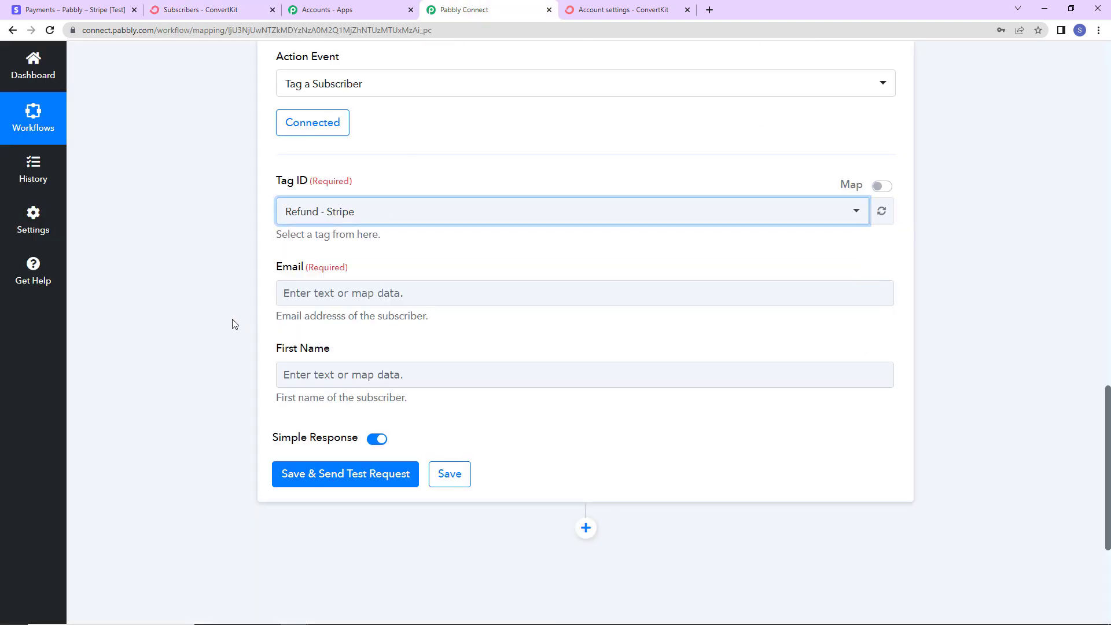
left_click(233, 323)
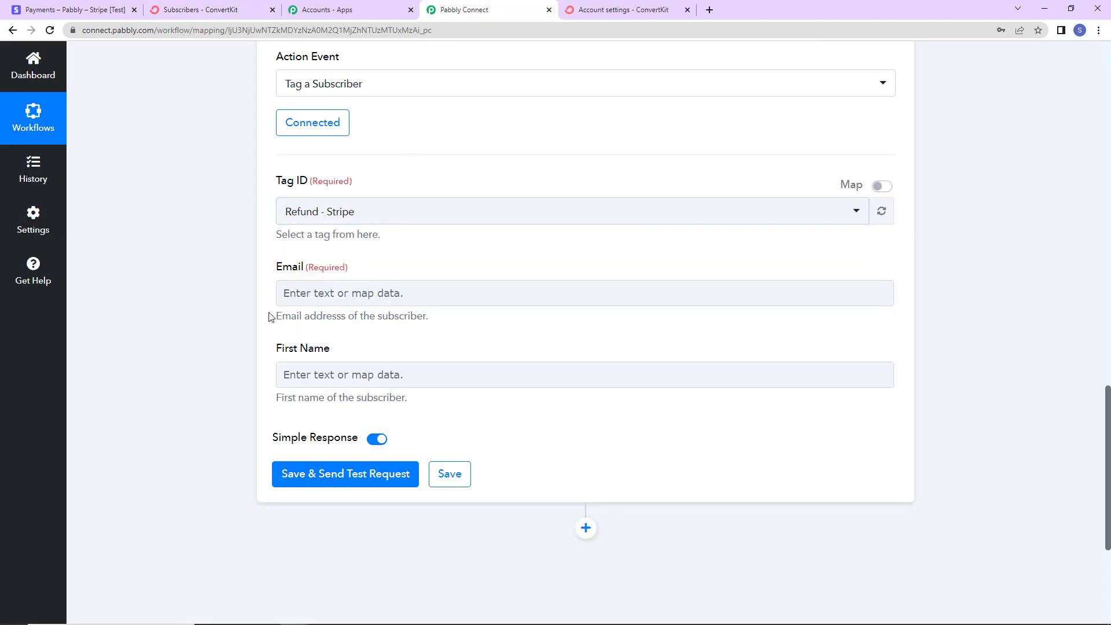
Step: Map the ConvertKit action's Email field to the Data Object Billing Details Email value from the Stripe New Refund step
left_click(314, 292)
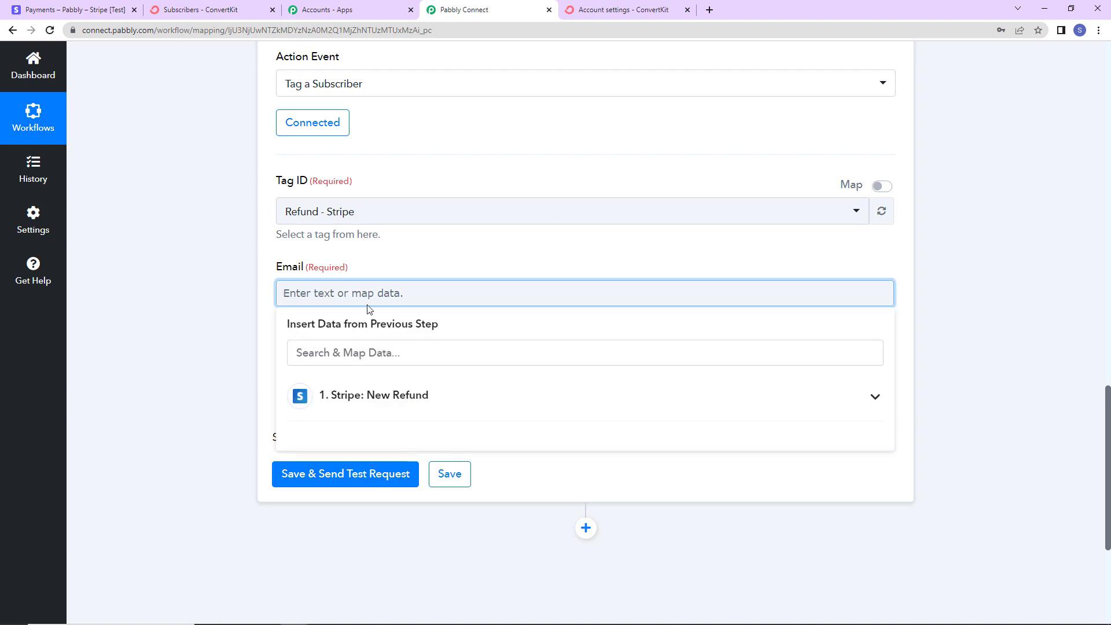
left_click(365, 408)
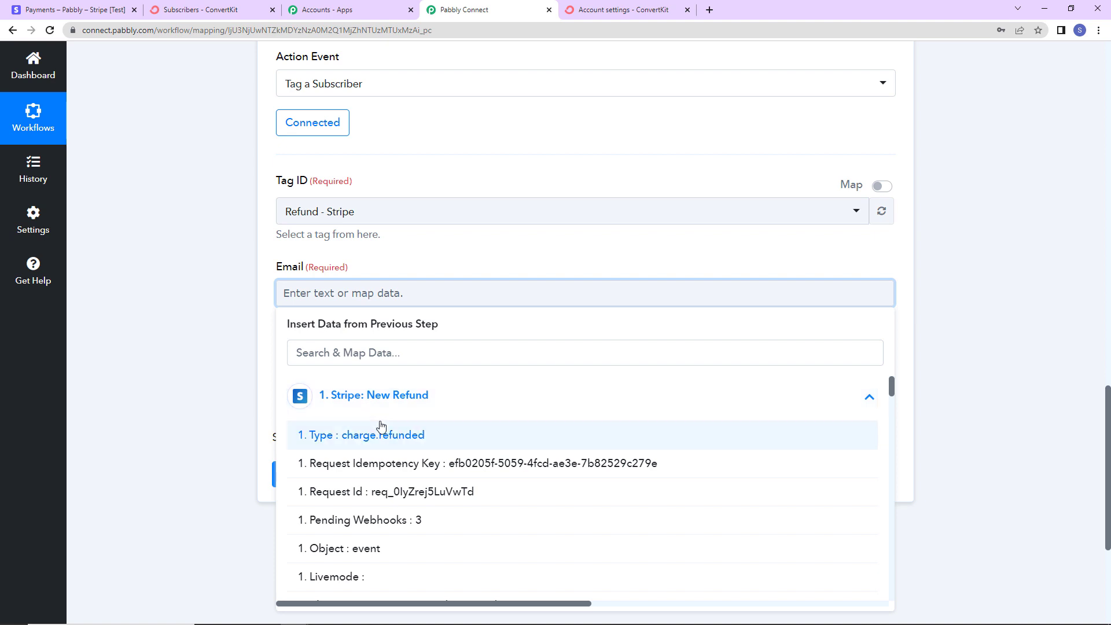
left_click(378, 349)
type("@")
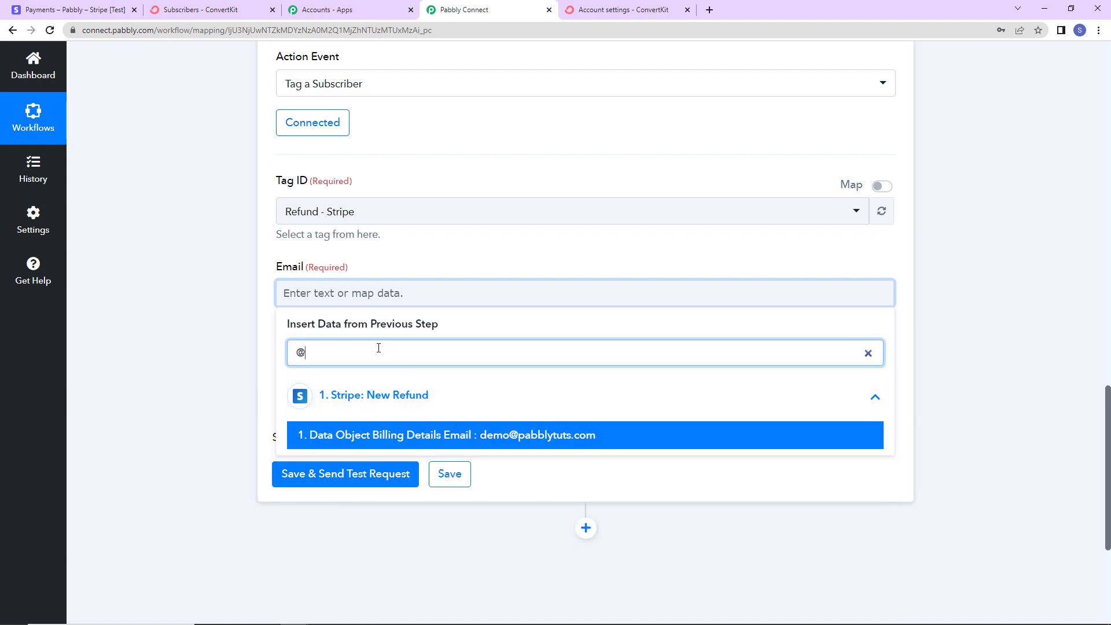
left_click(409, 434)
left_click(223, 379)
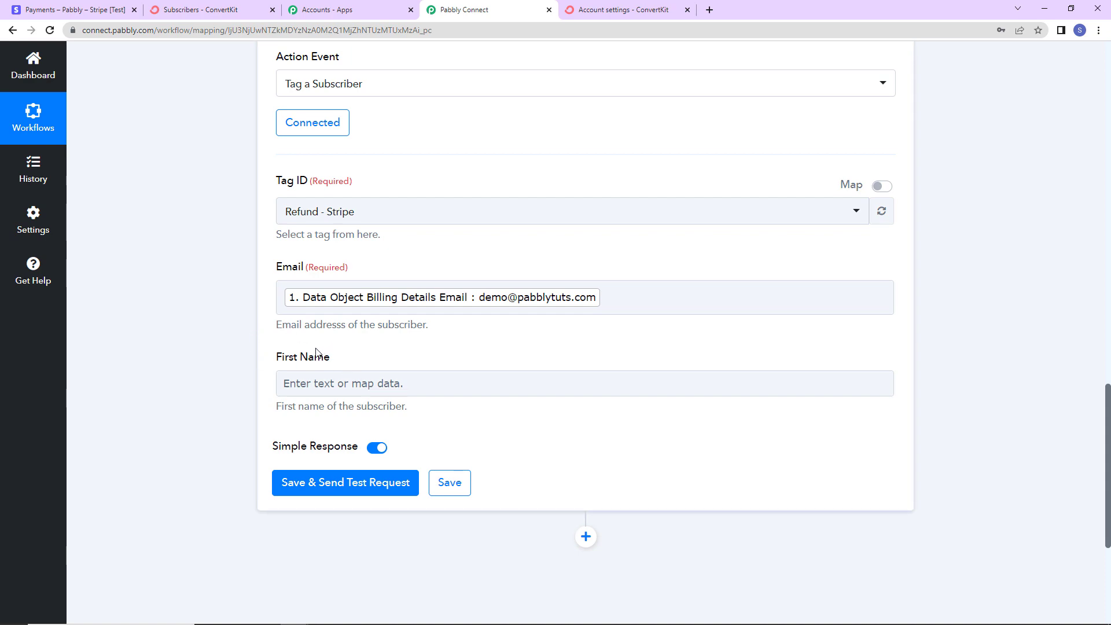
Step: Check the billing name in the Stripe response and insert a connected Text Formatter by Pabbly action with the Split Text event before the ConvertKit action
scroll(462, 330, "up", 9)
scroll(666, 321, "up", 7)
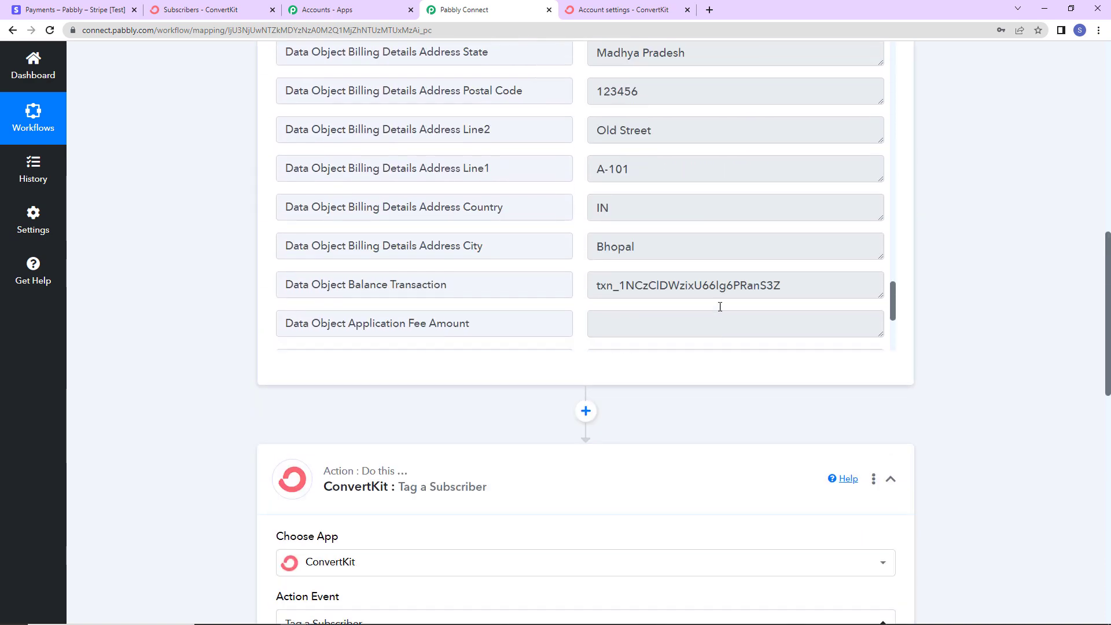
scroll(694, 248, "up", 3)
left_click_drag(683, 248, 555, 250)
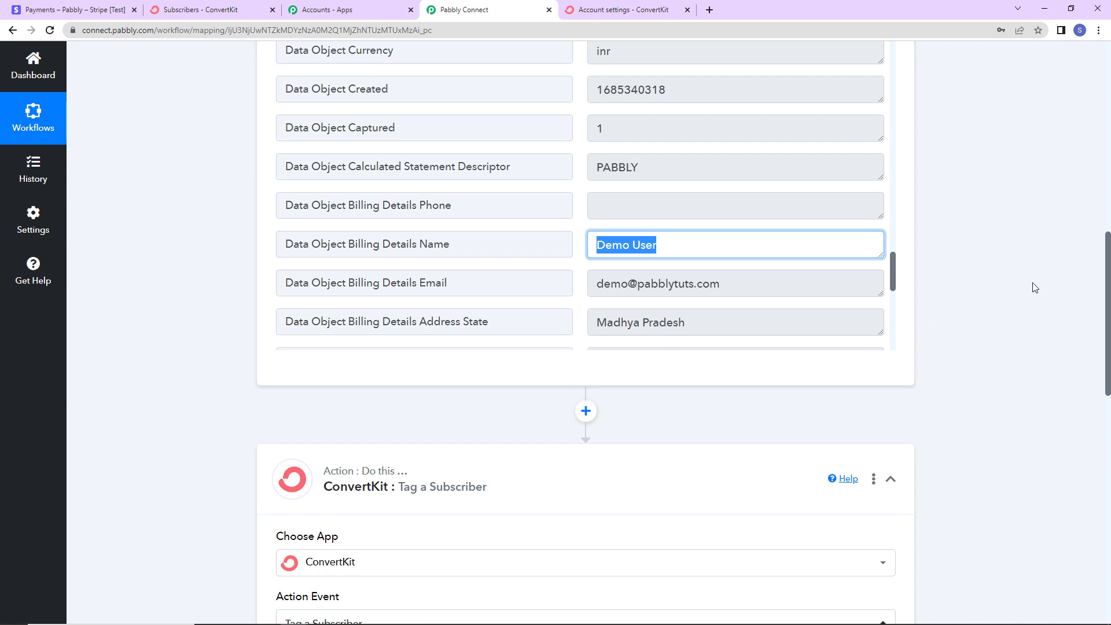
scroll(1034, 287, "down", 5)
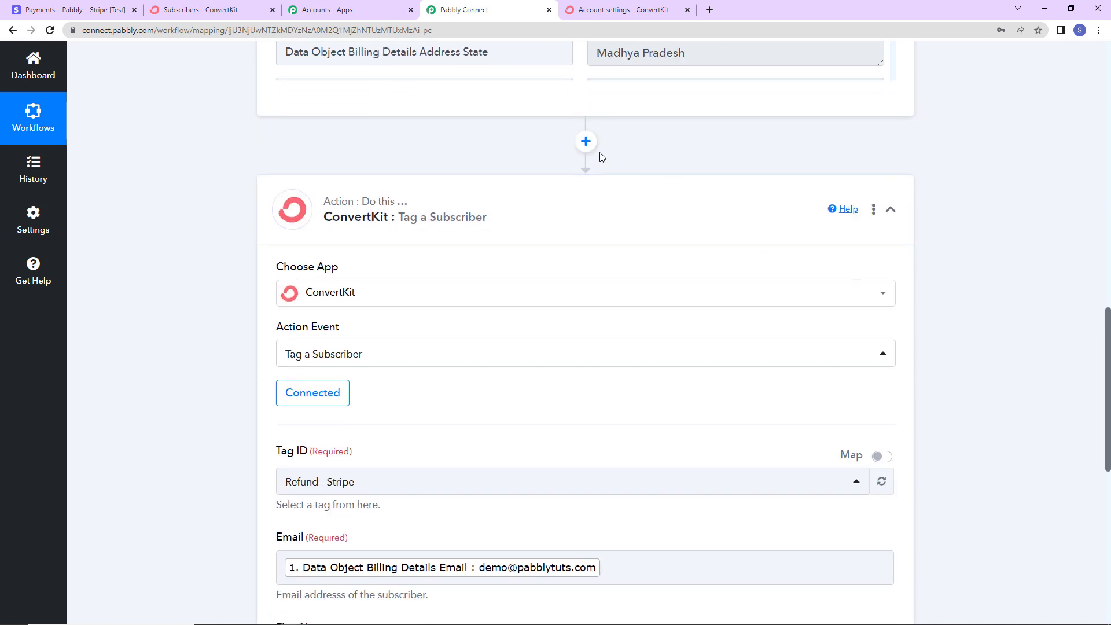
left_click(586, 141)
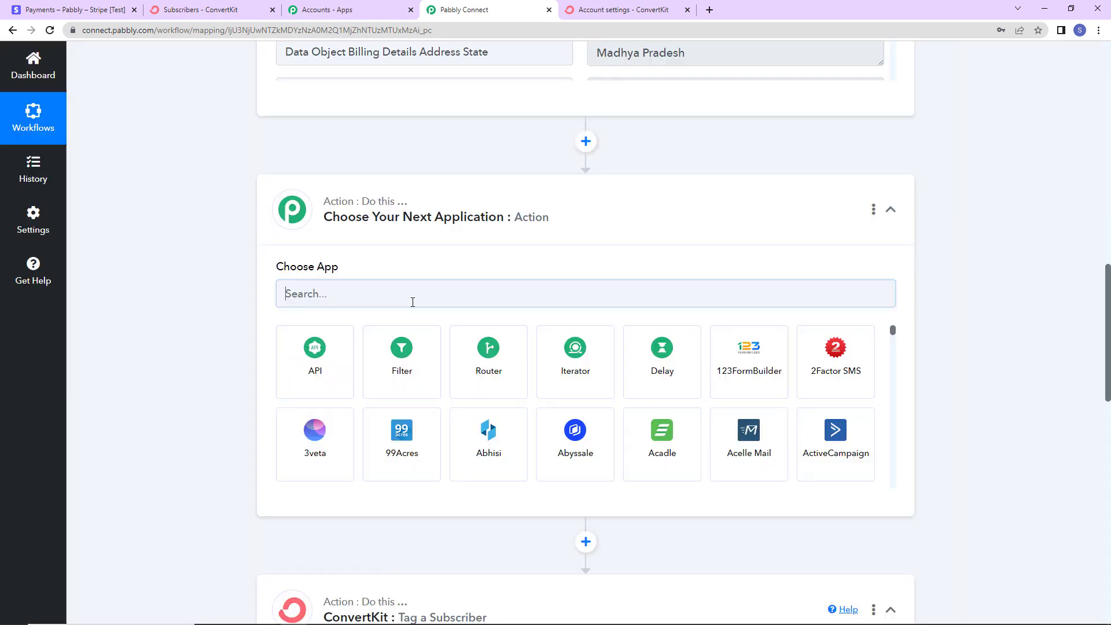
type("text")
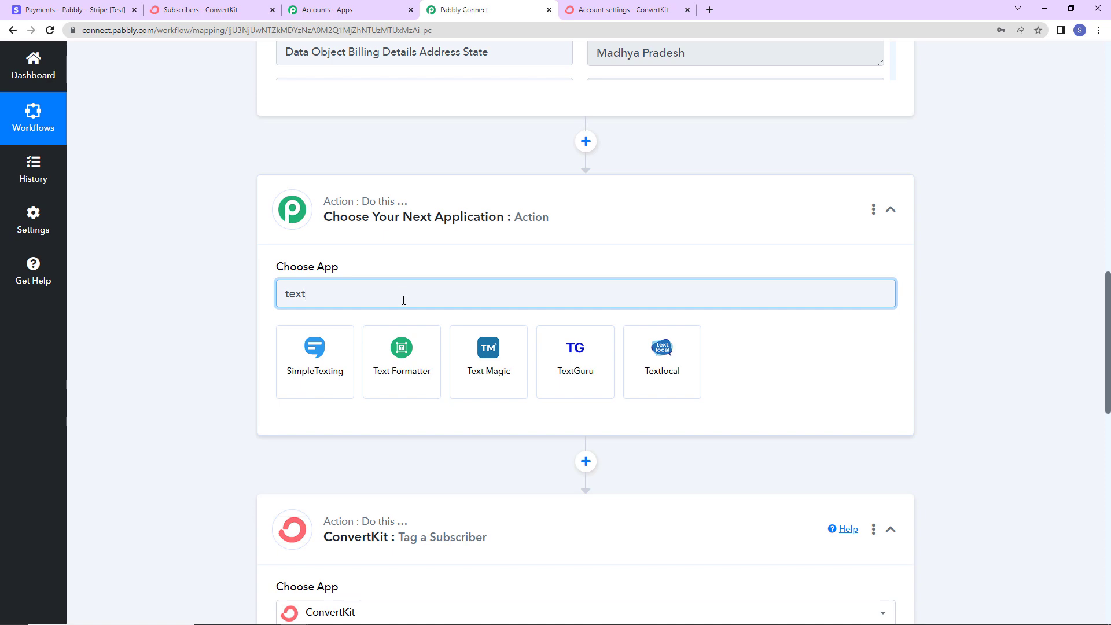
left_click(433, 383)
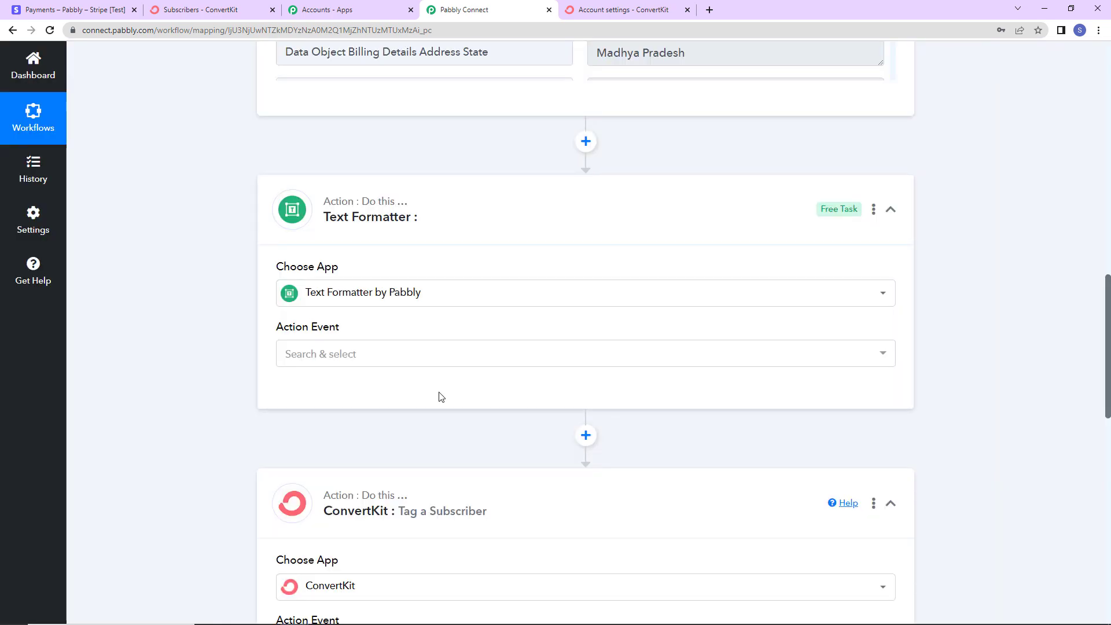
left_click(368, 355)
left_click(294, 288)
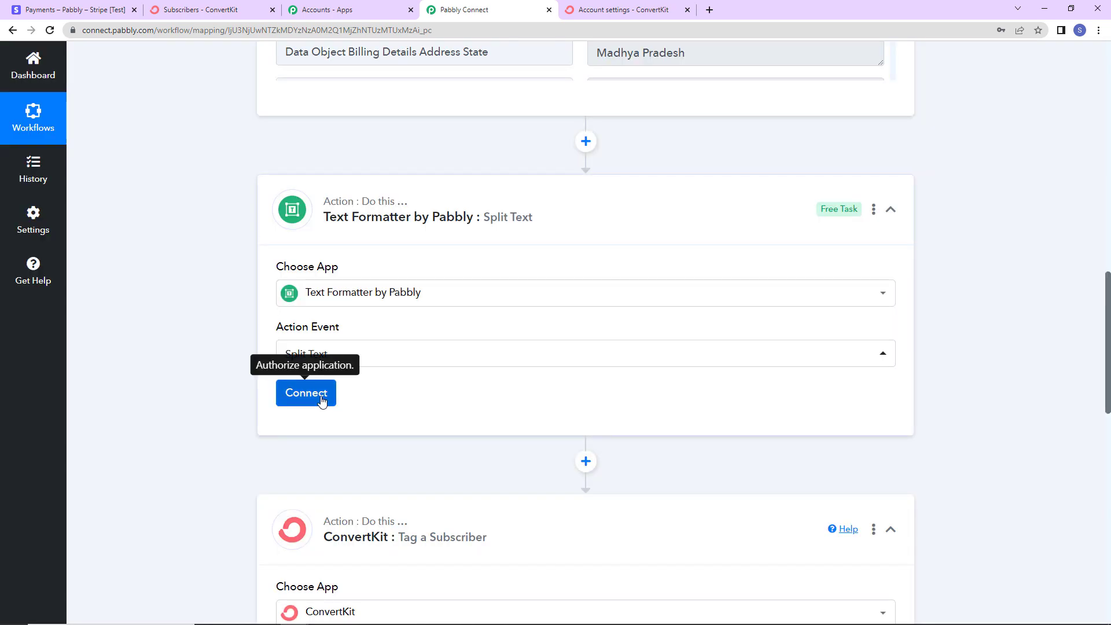
left_click(315, 398)
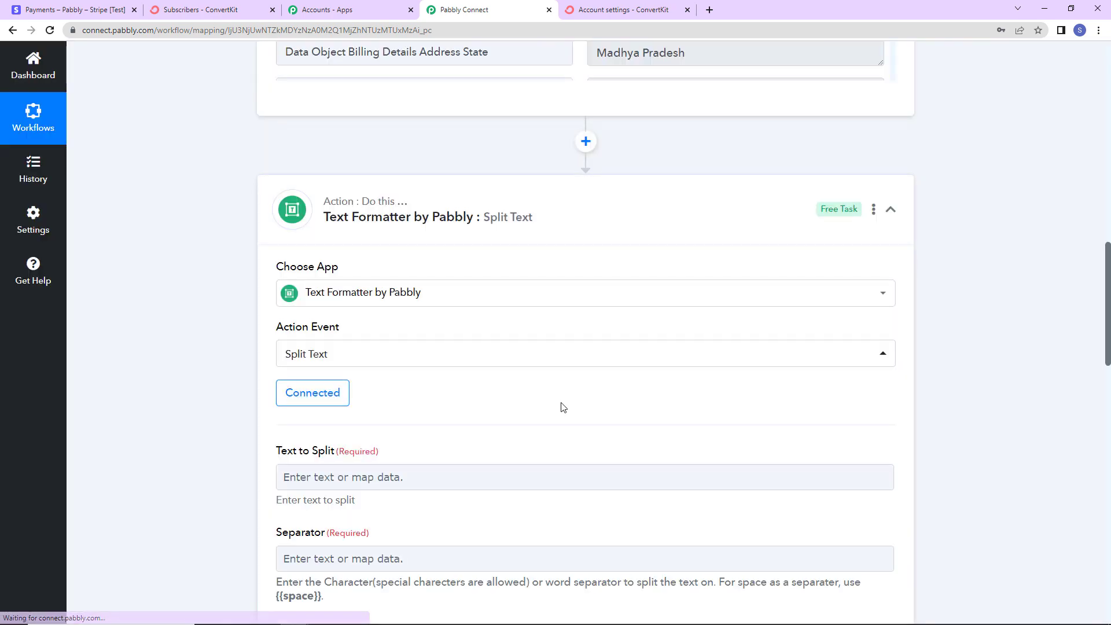
Step: Map the Text to Split field to the Data Object Billing Details Name value from the Stripe New Refund step
scroll(520, 399, "down", 2)
scroll(331, 333, "down", 2)
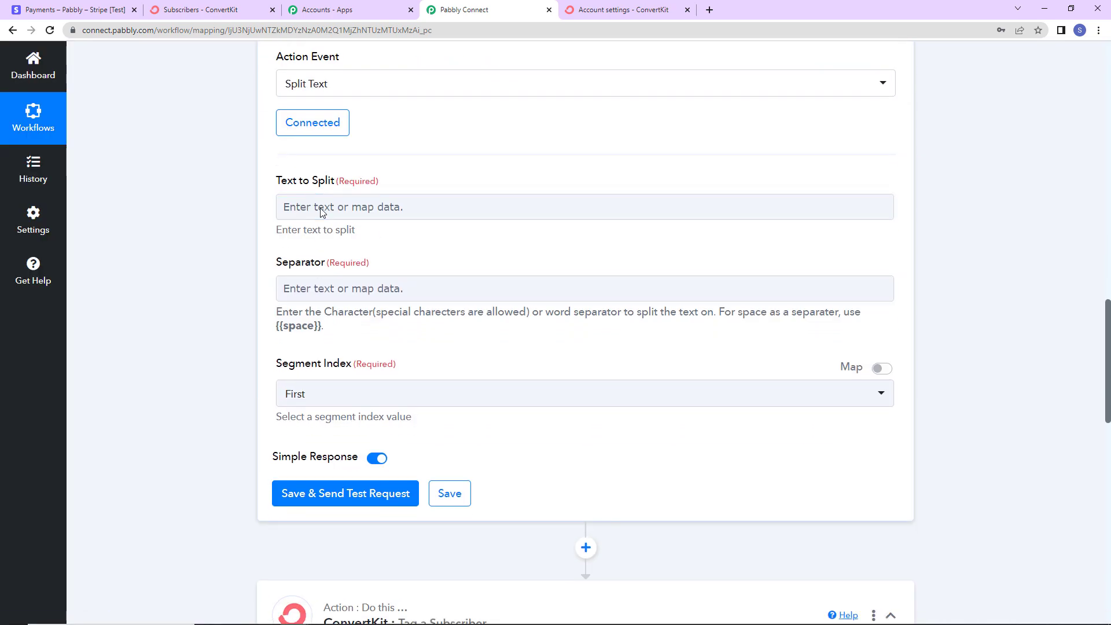
left_click(321, 212)
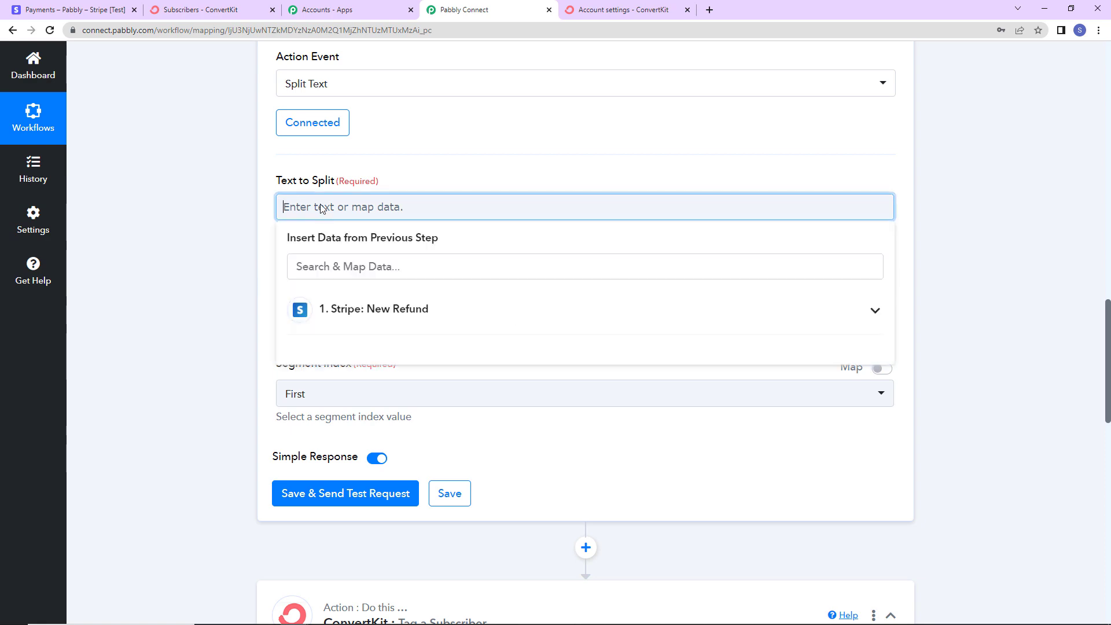
left_click(375, 311)
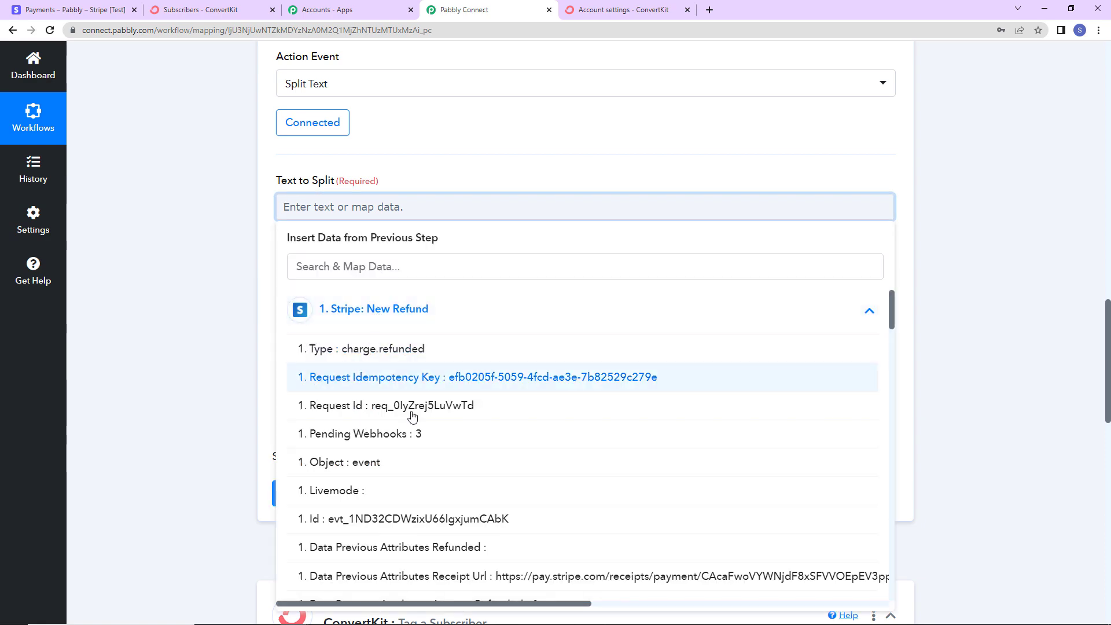
scroll(405, 405, "down", 15)
scroll(414, 433, "down", 9)
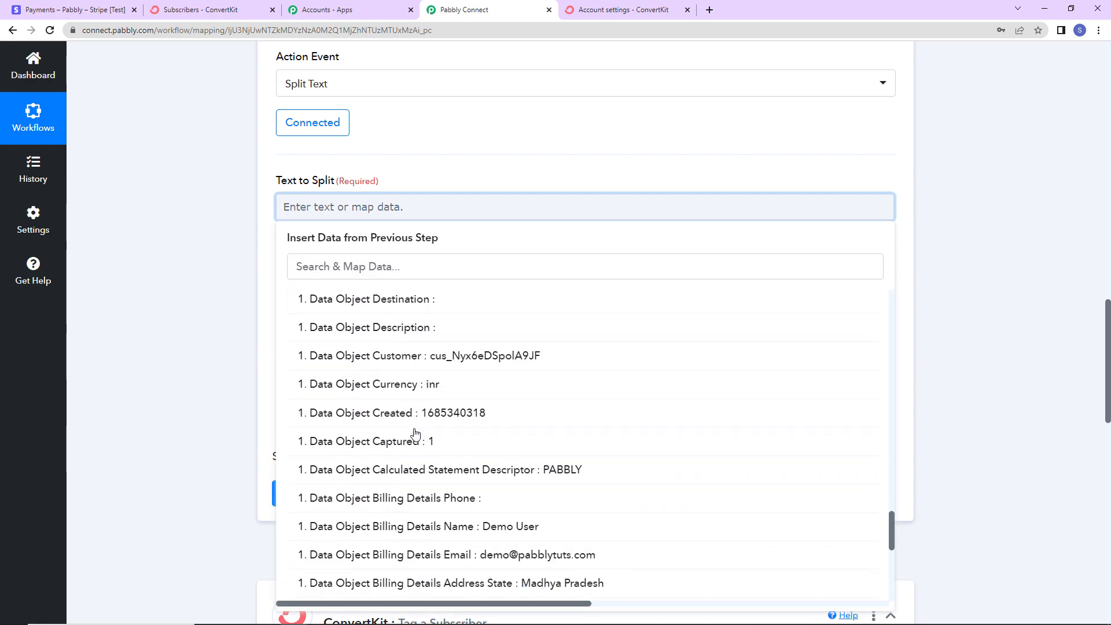
left_click(444, 393)
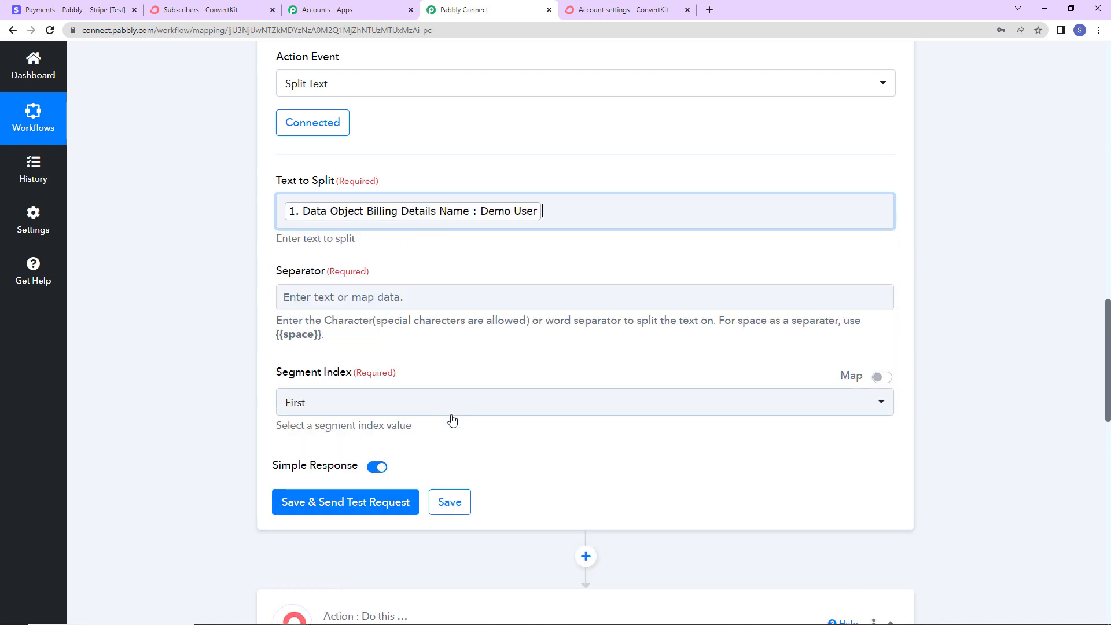
left_click(237, 304)
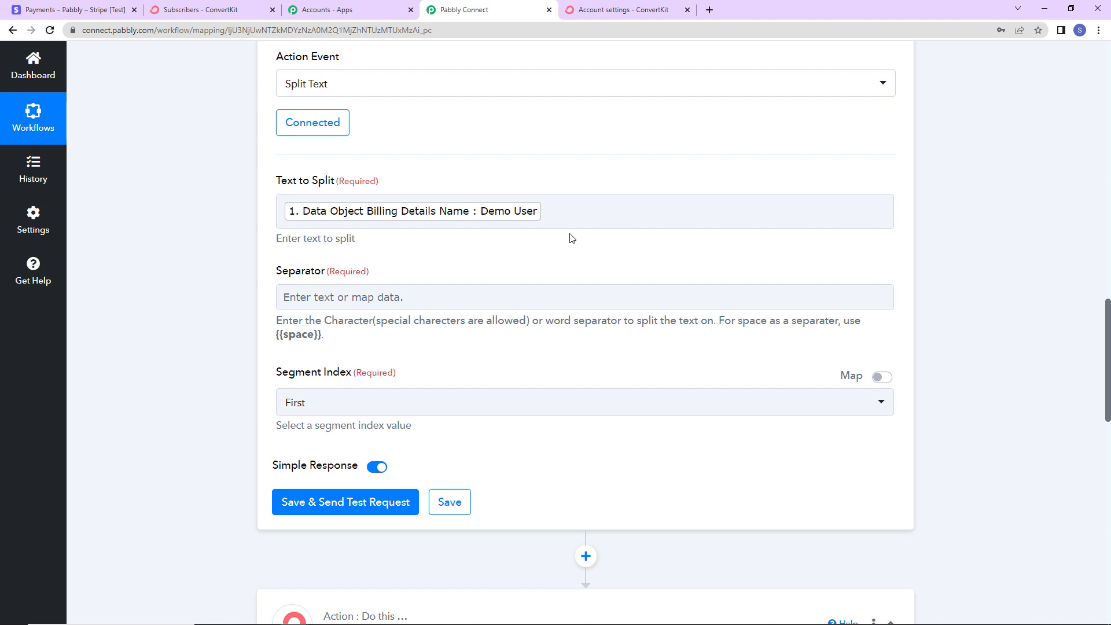
left_click(477, 218)
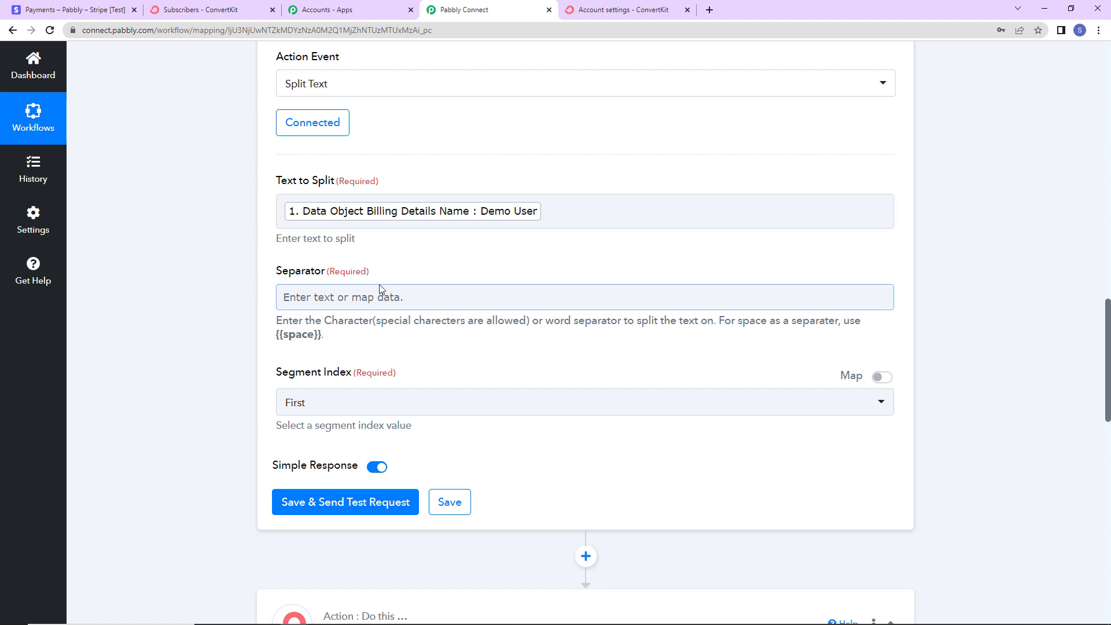
Step: Set the Separator to {{space}} and the Segment Index to All, and run the Split Text action's test request
left_click(381, 305)
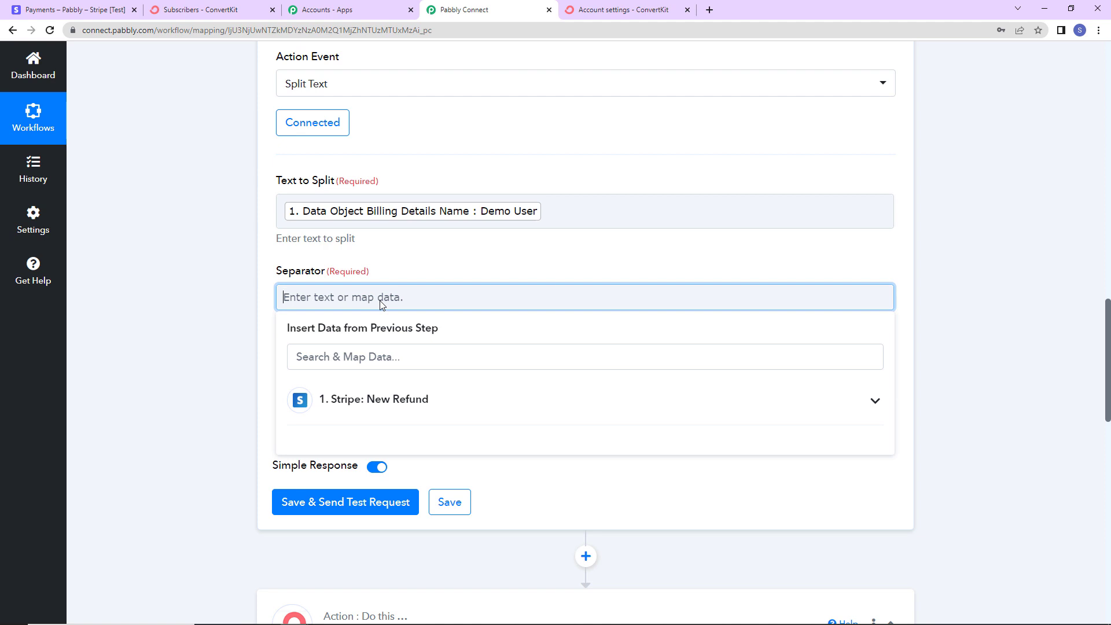
type("{{space")
left_click(407, 272)
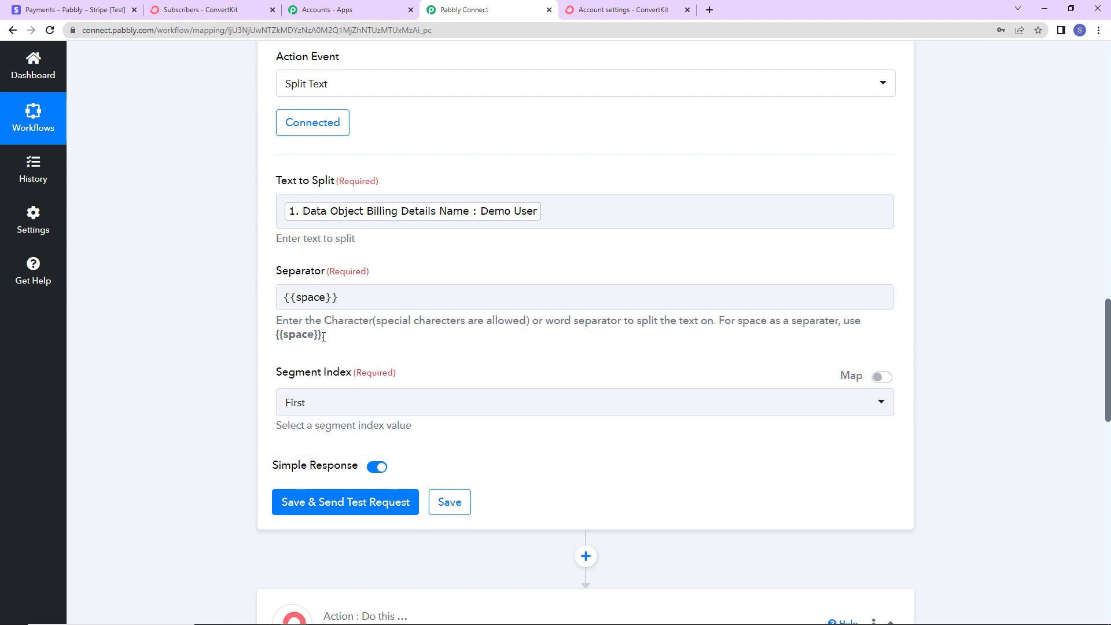
left_click(342, 402)
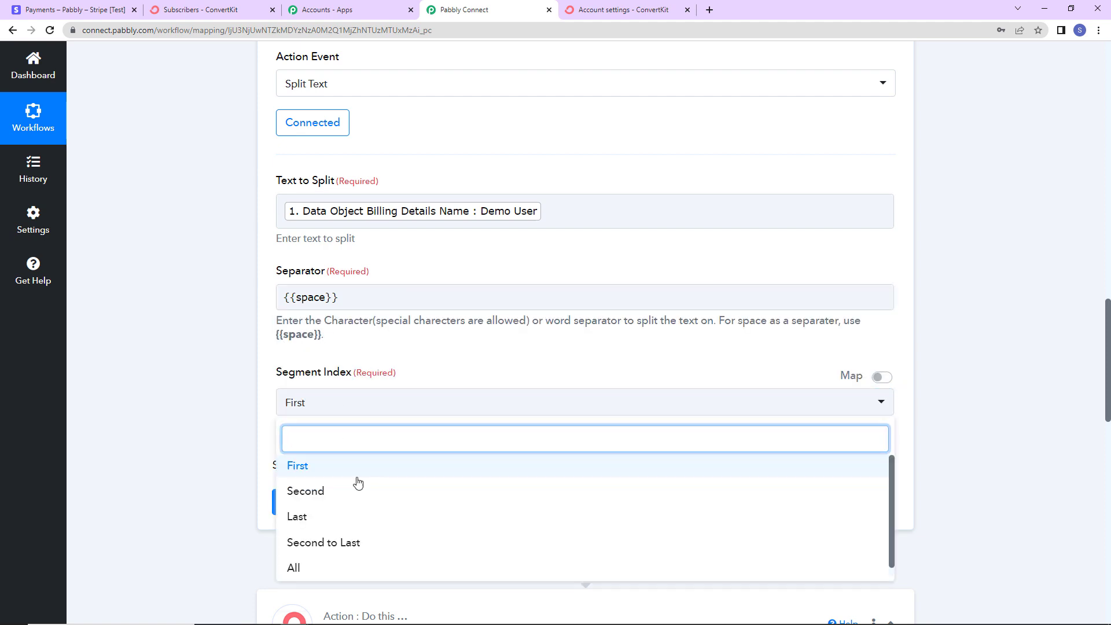
left_click(298, 568)
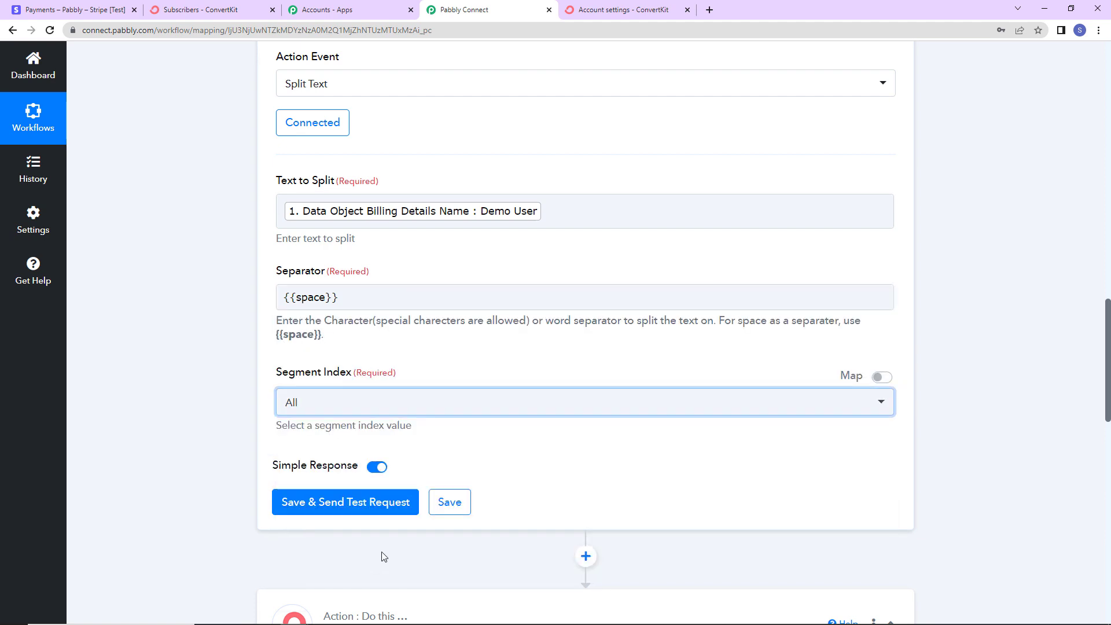
left_click(356, 503)
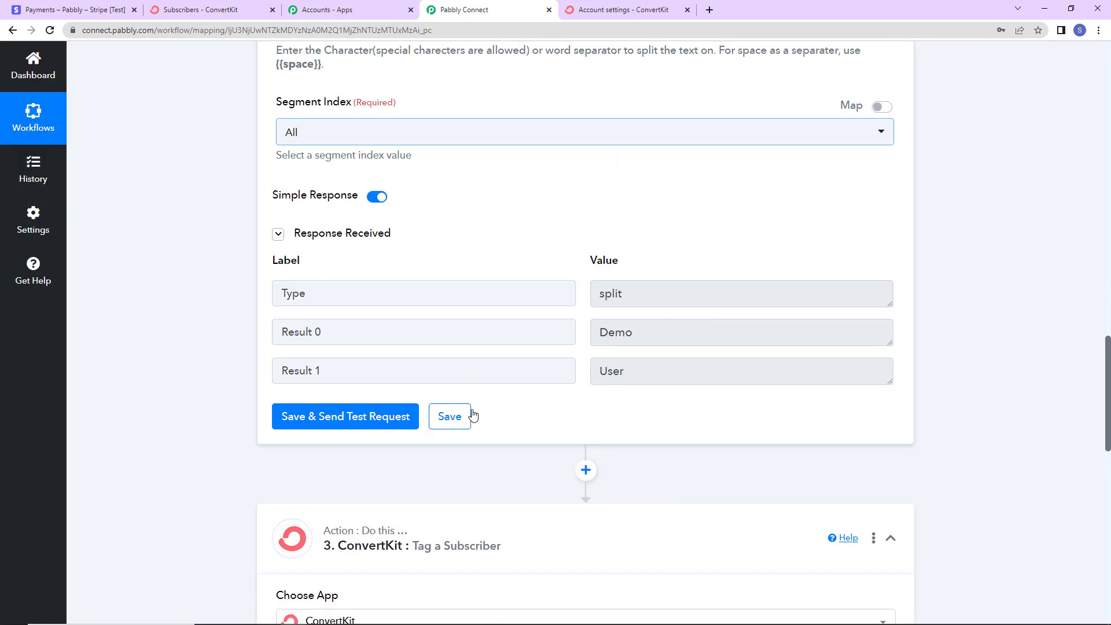
Step: Reopen the ConvertKit action's account connection and save it with the existing ConvertKit #4 connection
scroll(642, 402, "down", 9)
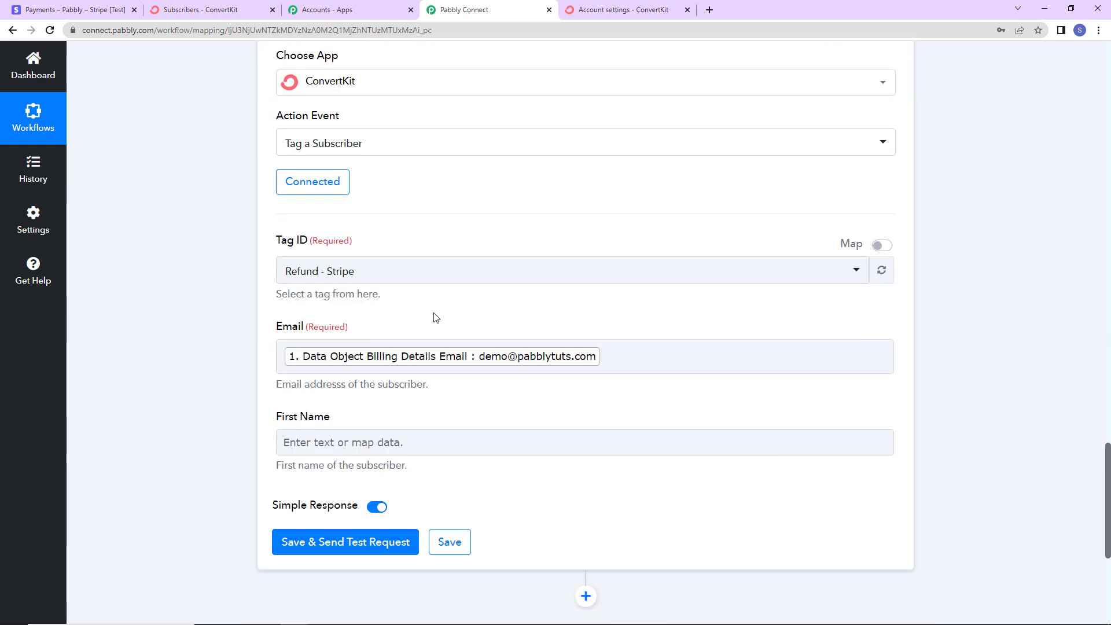
left_click(310, 184)
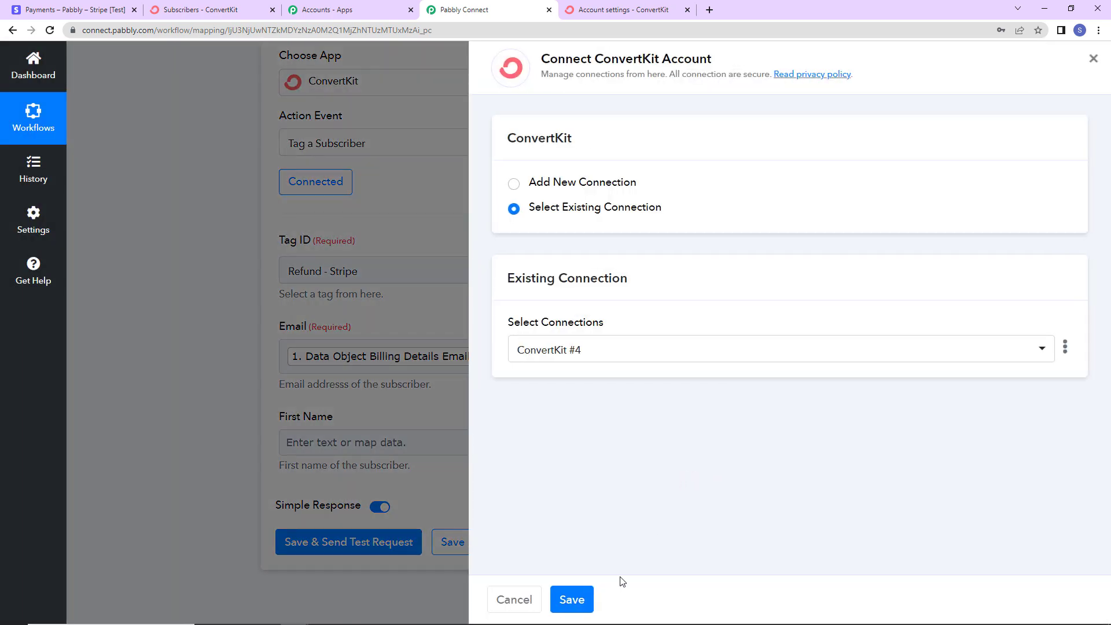
left_click(576, 603)
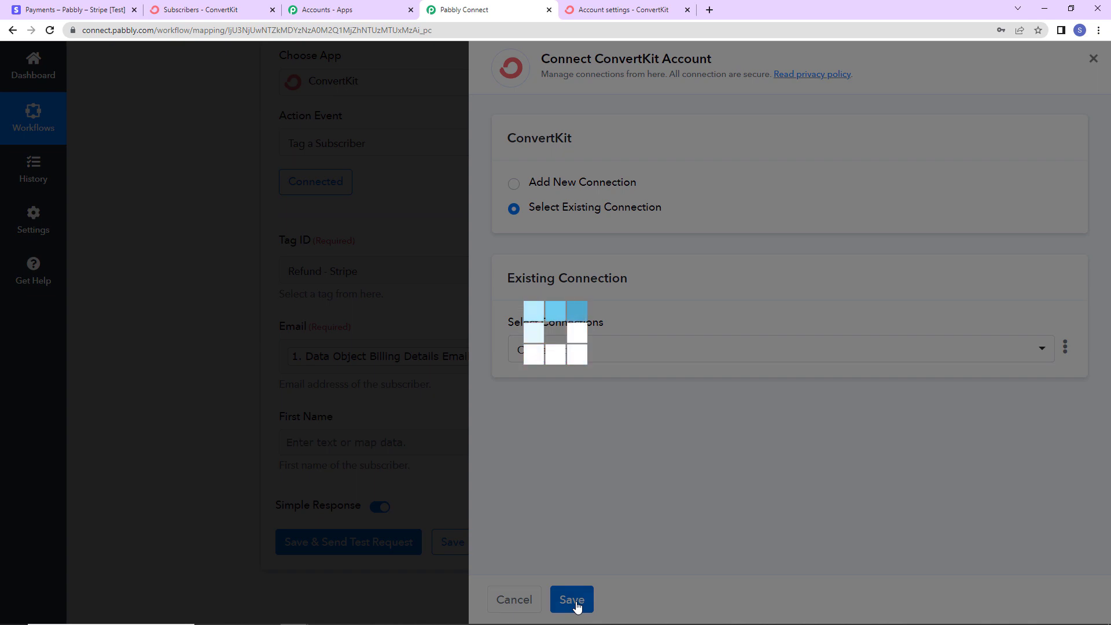
scroll(738, 390, "down", 2)
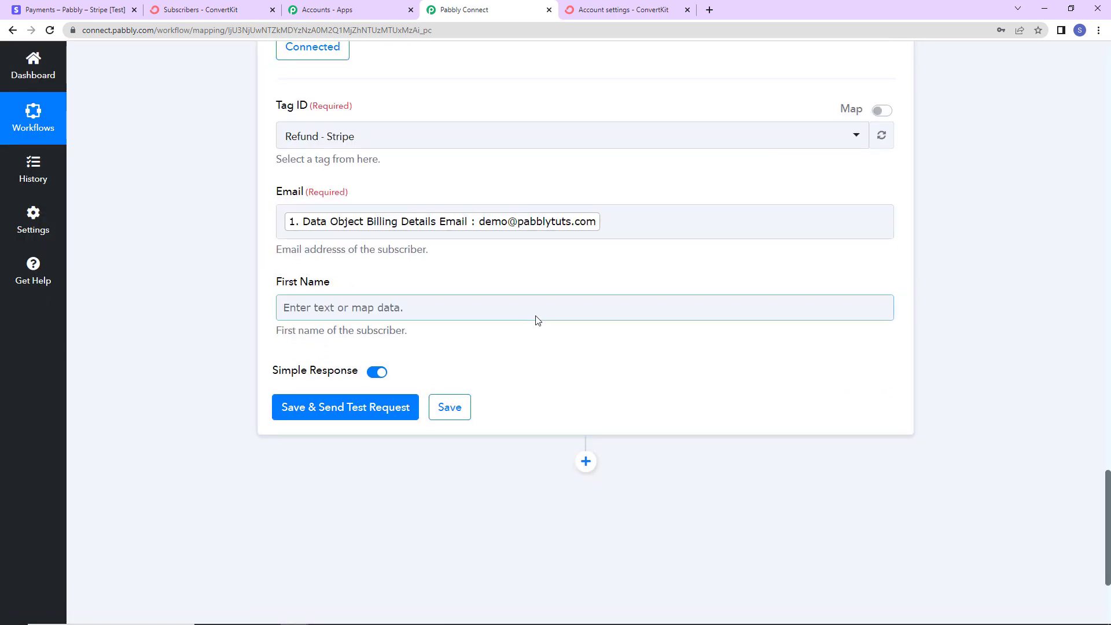
Step: Map the ConvertKit action's First Name to Result 0 of the Text Formatter step and run the action's test request
left_click(416, 305)
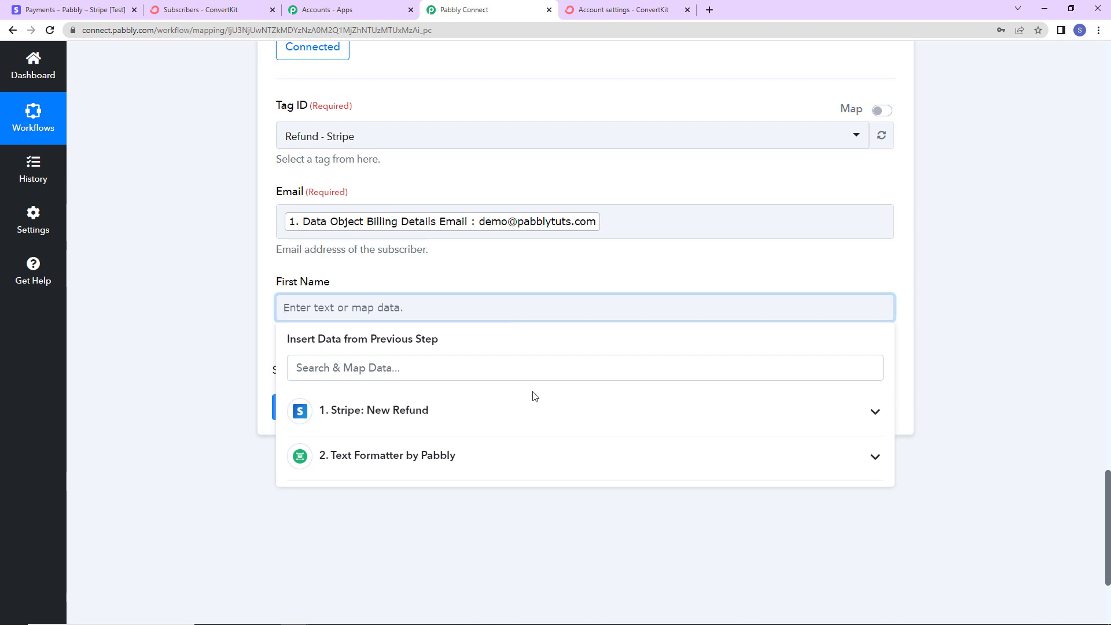
left_click(475, 455)
left_click(422, 523)
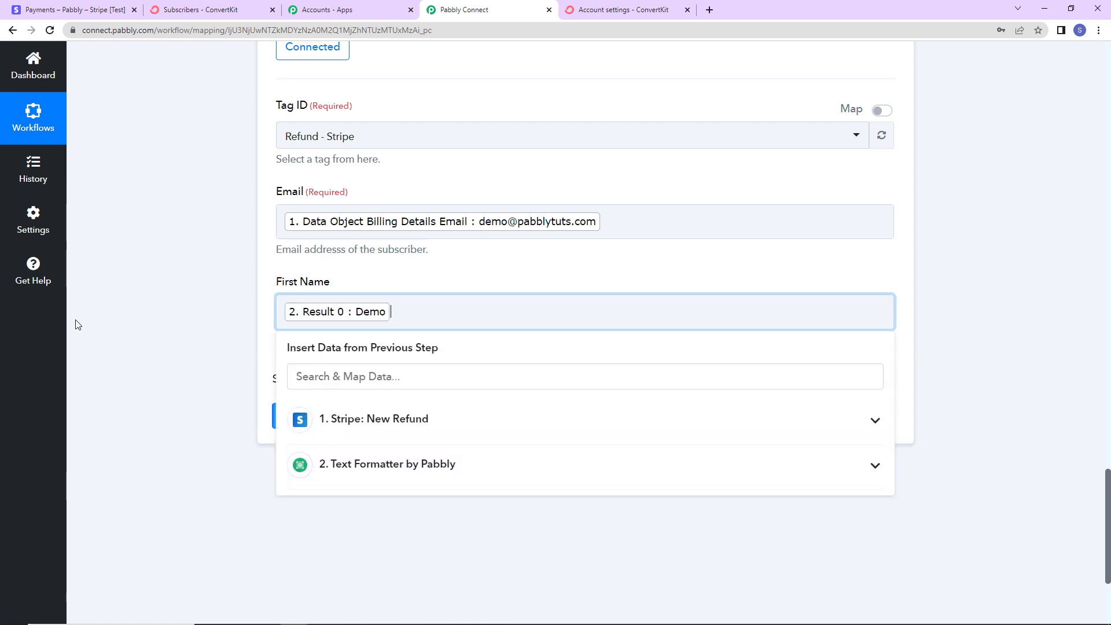
left_click(77, 324)
left_click(359, 416)
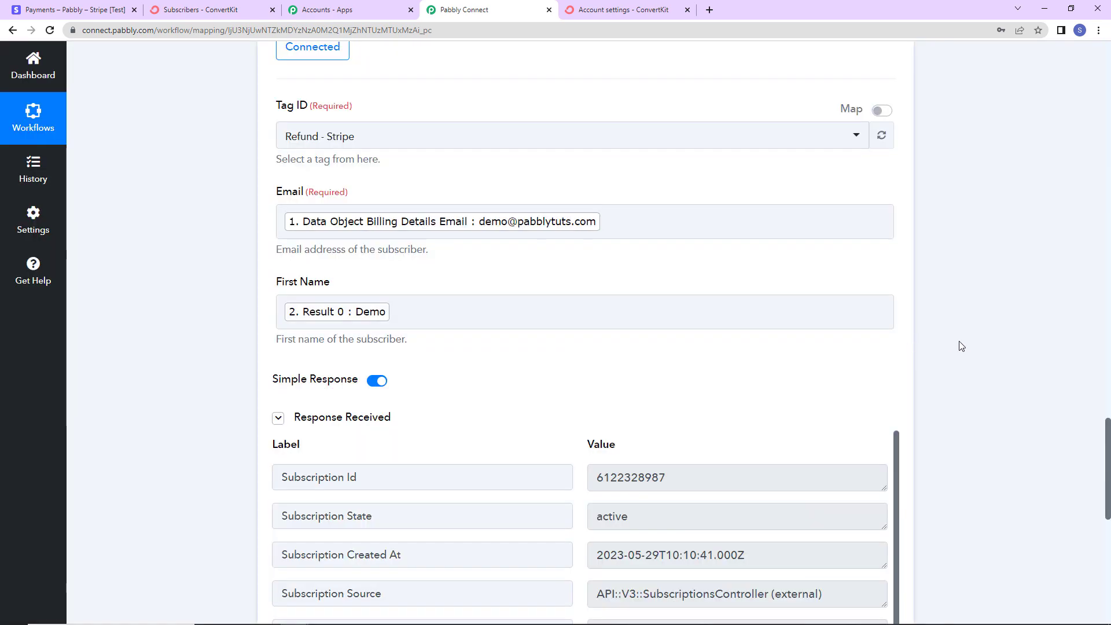
scroll(966, 344, "down", 2)
scroll(969, 346, "down", 2)
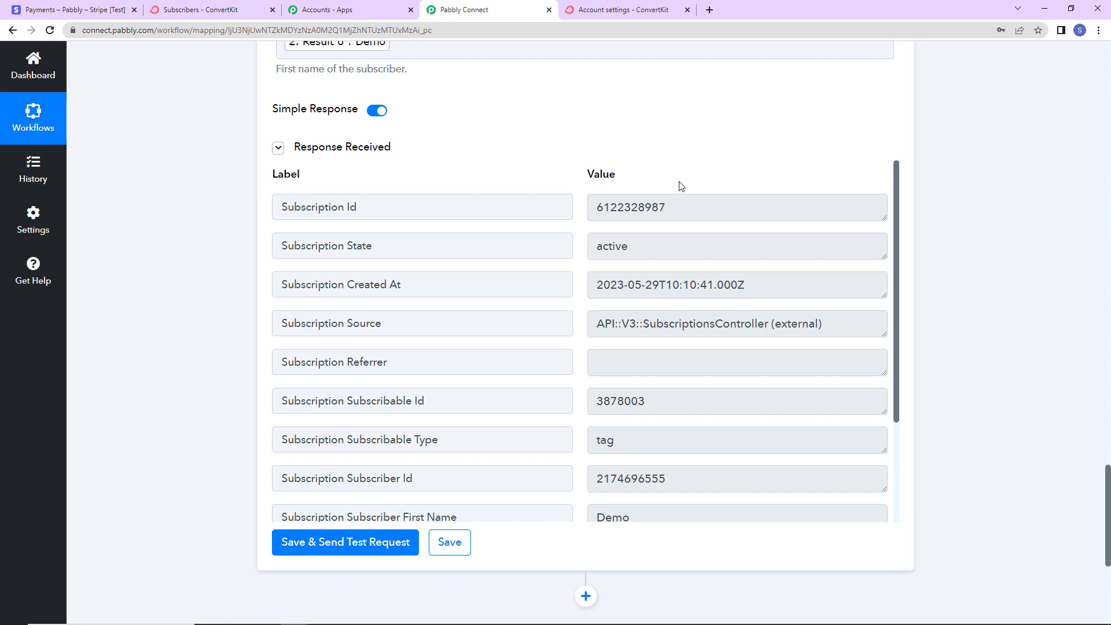
Step: Switch to ConvertKit's Subscribers page, examine the refunded customer's first name and tags in their profile, and leave the profile
left_click(235, 10)
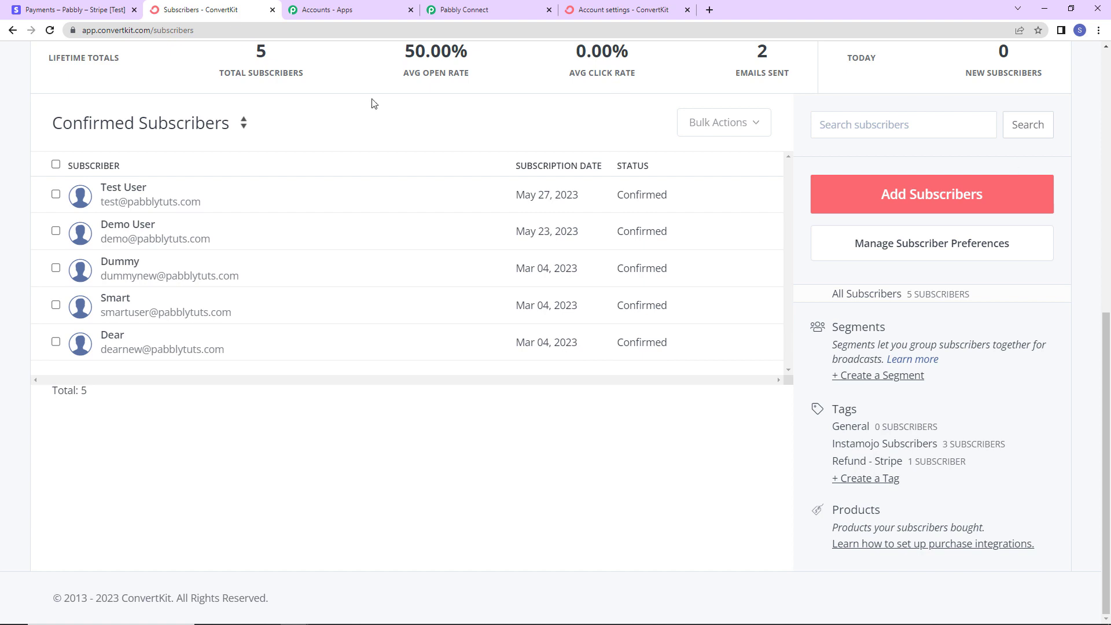
left_click(136, 226)
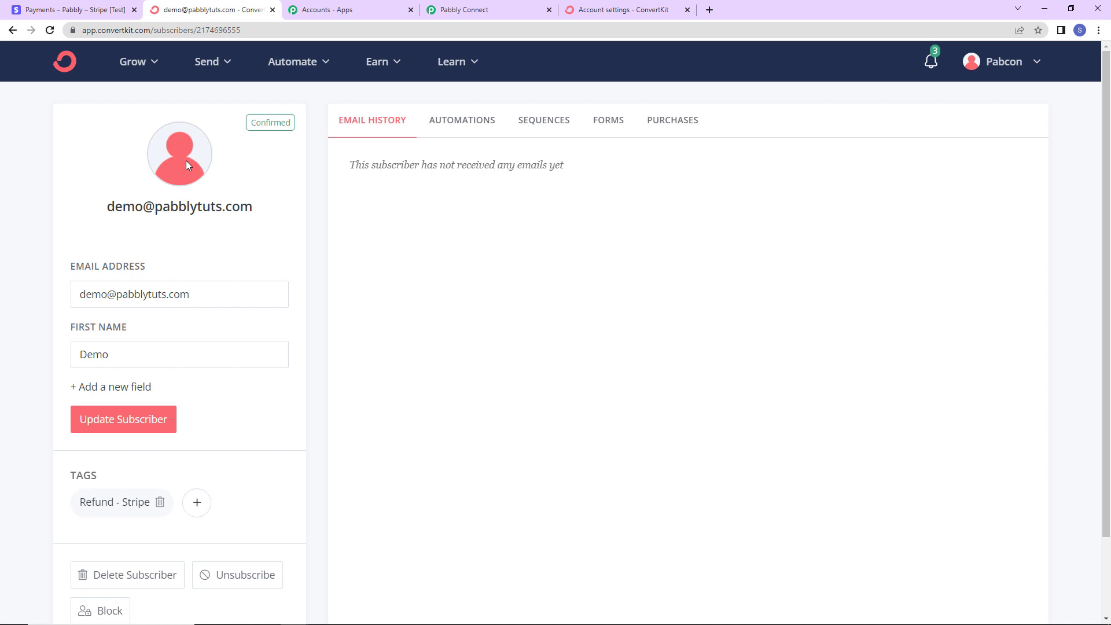
left_click(13, 30)
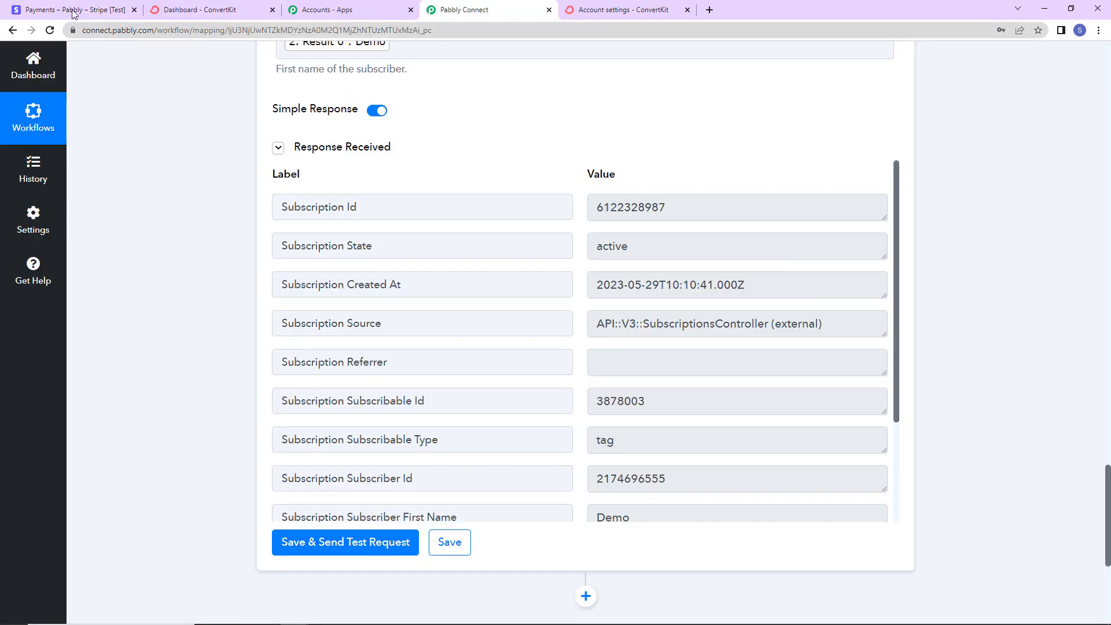
Step: Switch to Stripe's Payments page and refund the ₹4,999.00 subscription update directly above the May 24, 12:14 PM payment, choosing a refund reason
left_click(73, 13)
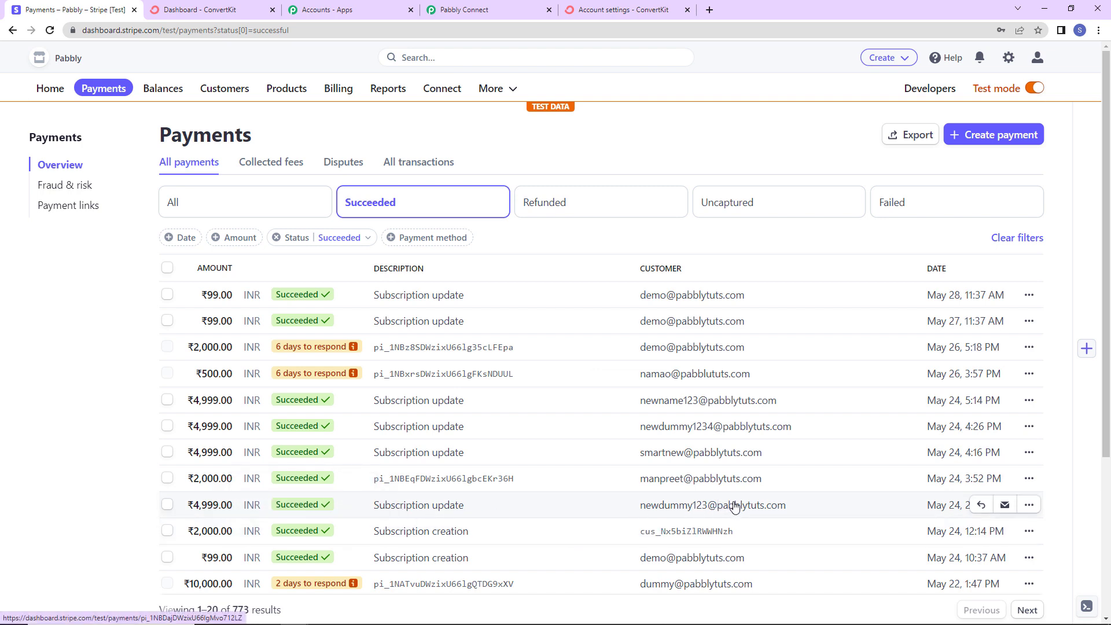
left_click(1032, 506)
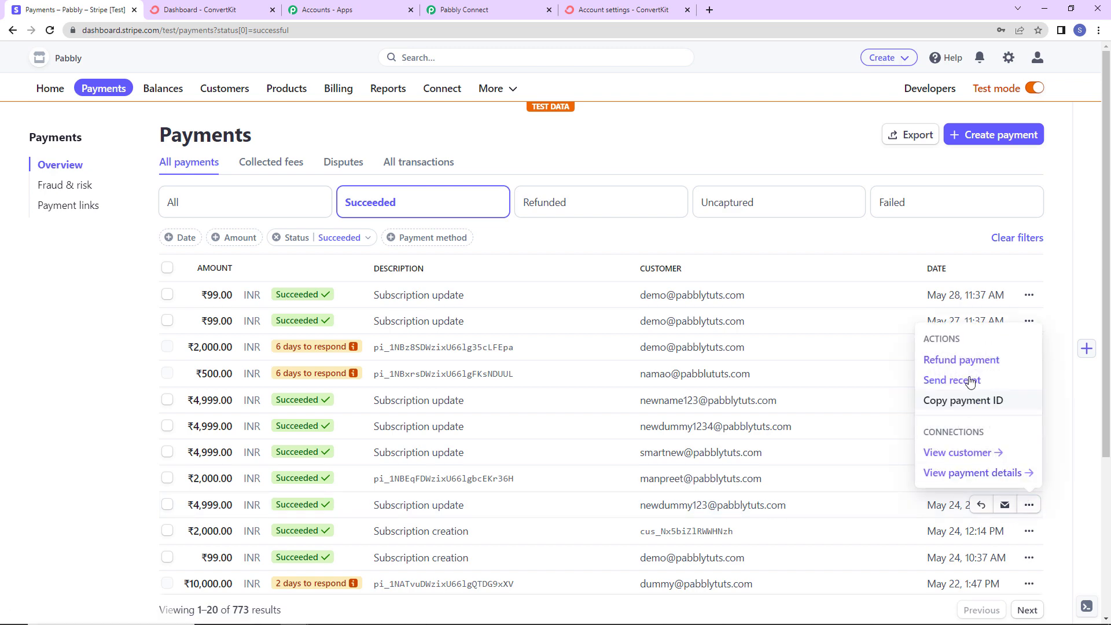
left_click(952, 382)
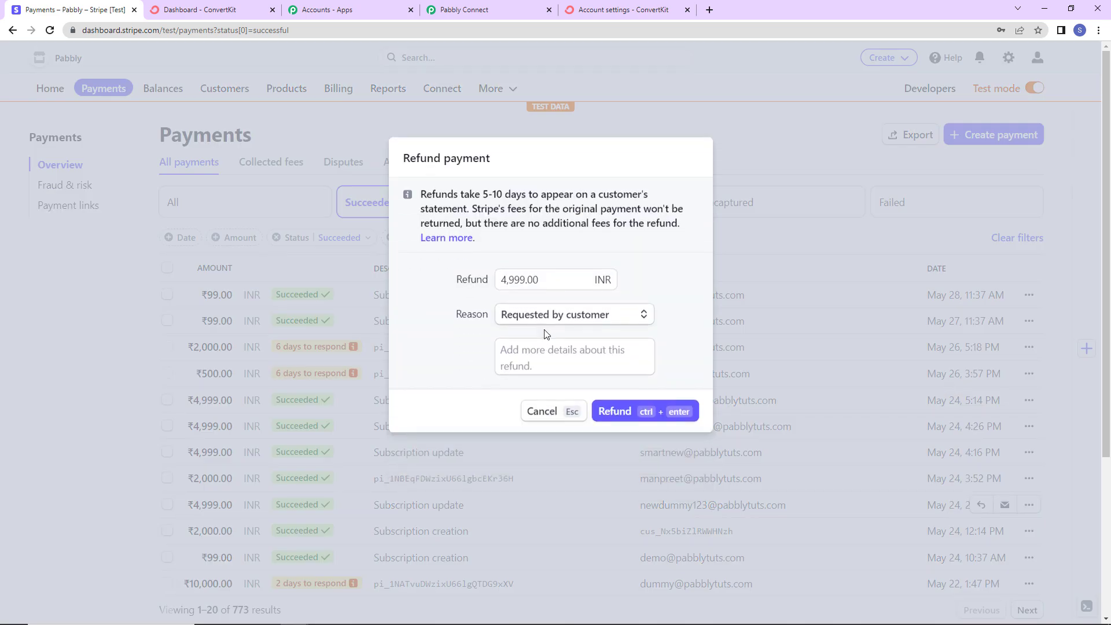
left_click(614, 316)
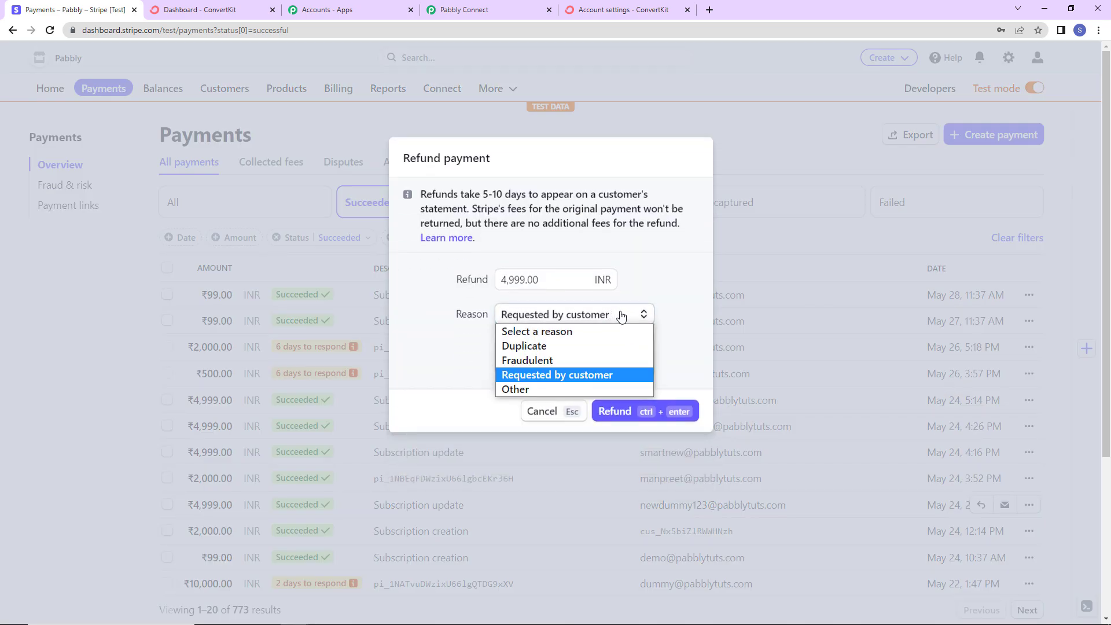
left_click(559, 361)
left_click(603, 419)
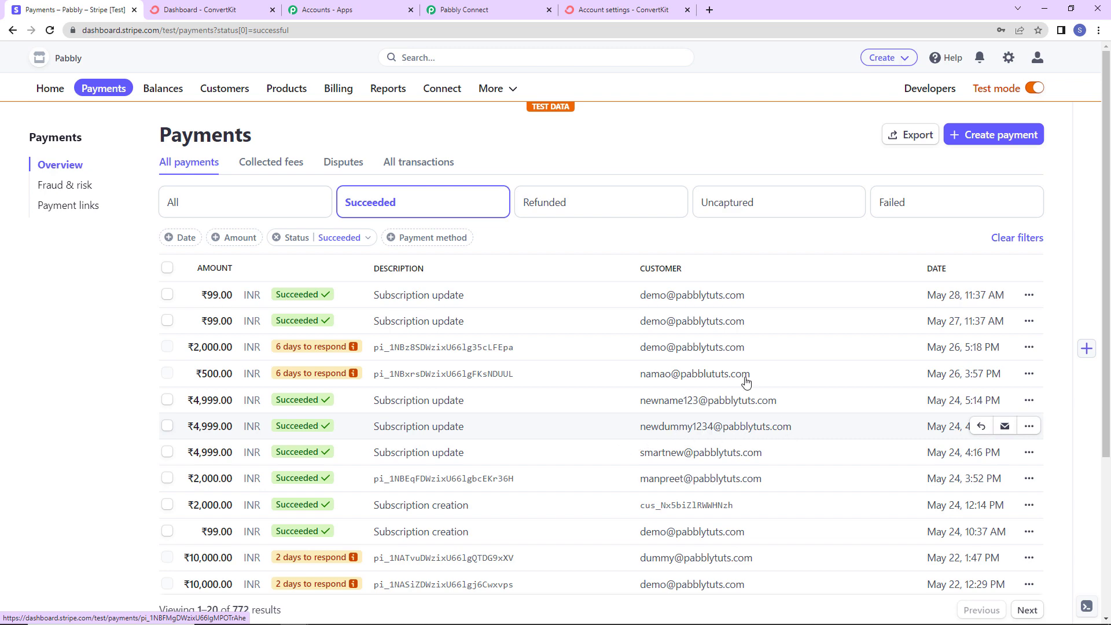
Step: Switch to ConvertKit's Subscribers page, open the fourth confirmed subscriber's profile, and examine the first name and tags
left_click(632, 11)
left_click(192, 10)
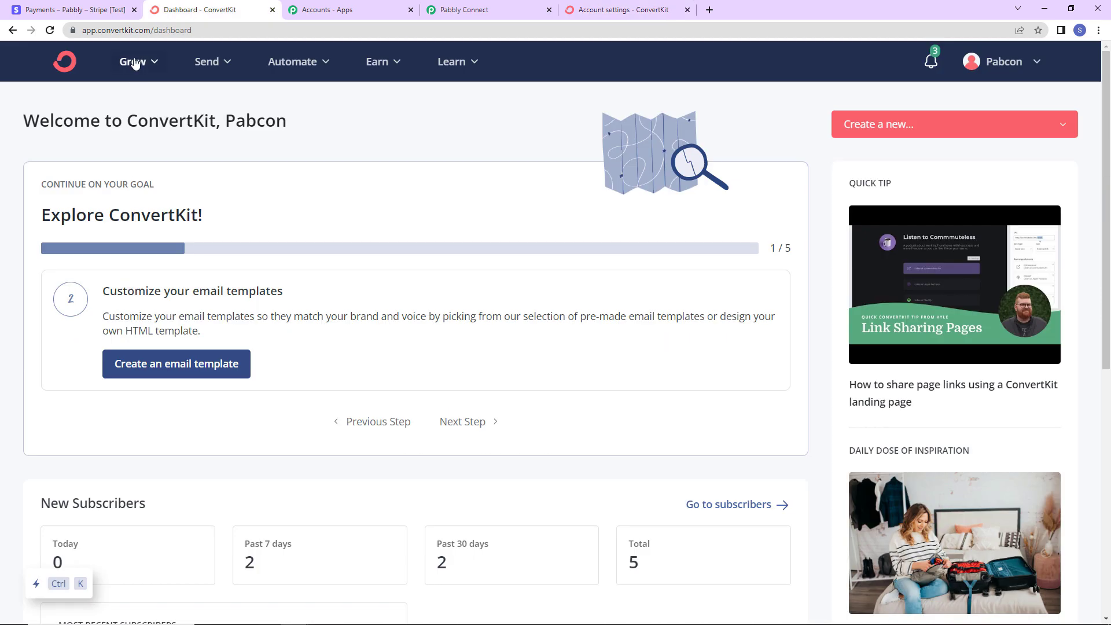
left_click(135, 63)
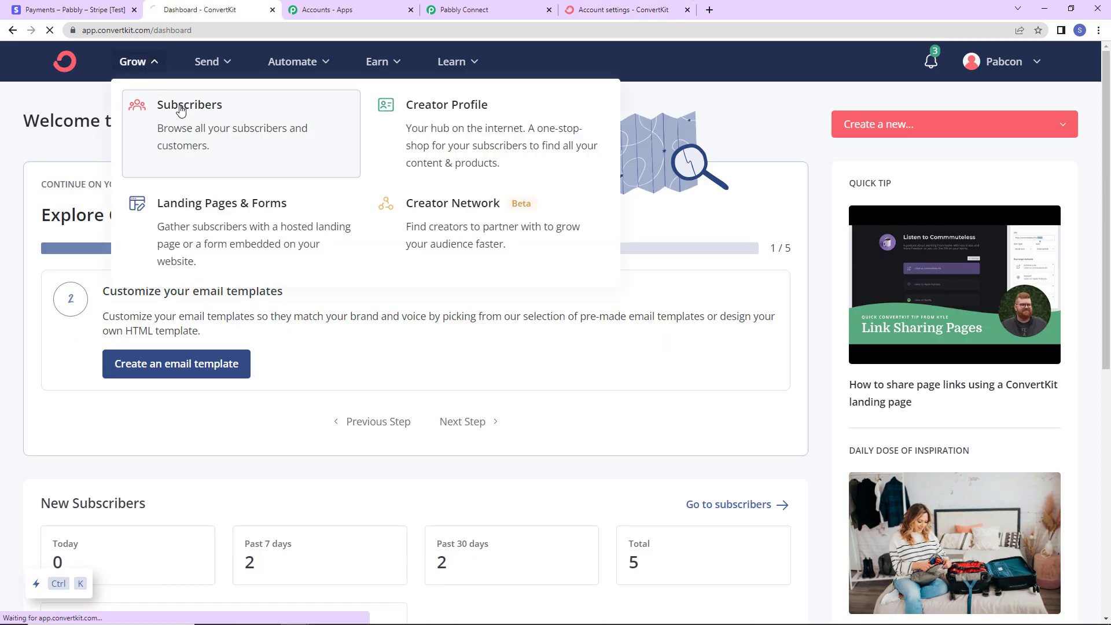
left_click(184, 108)
scroll(225, 316, "down", 6)
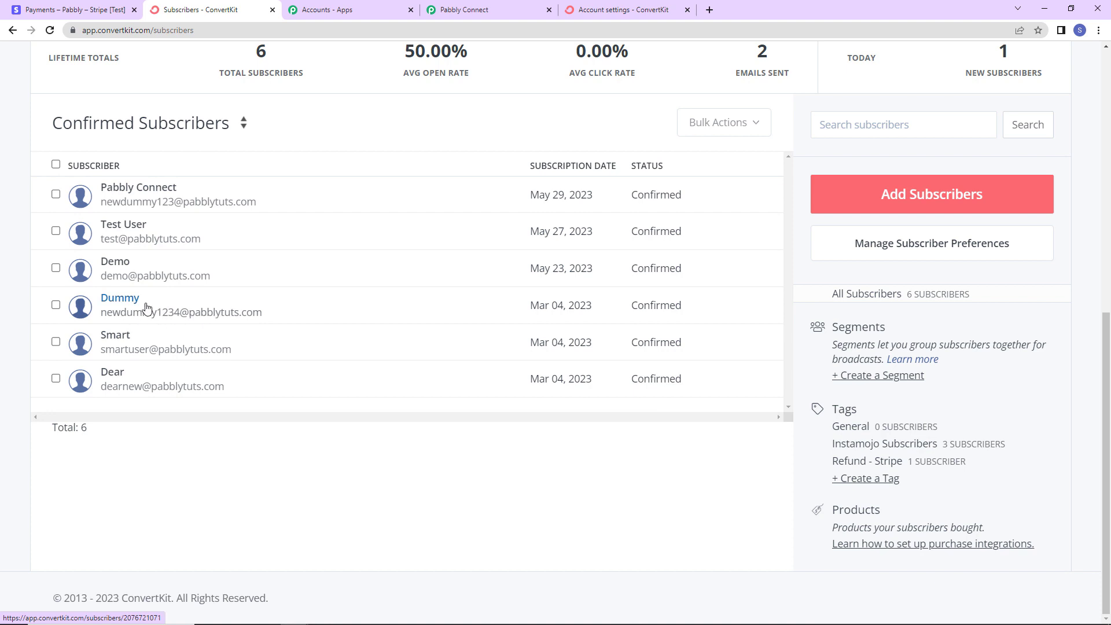
left_click(120, 300)
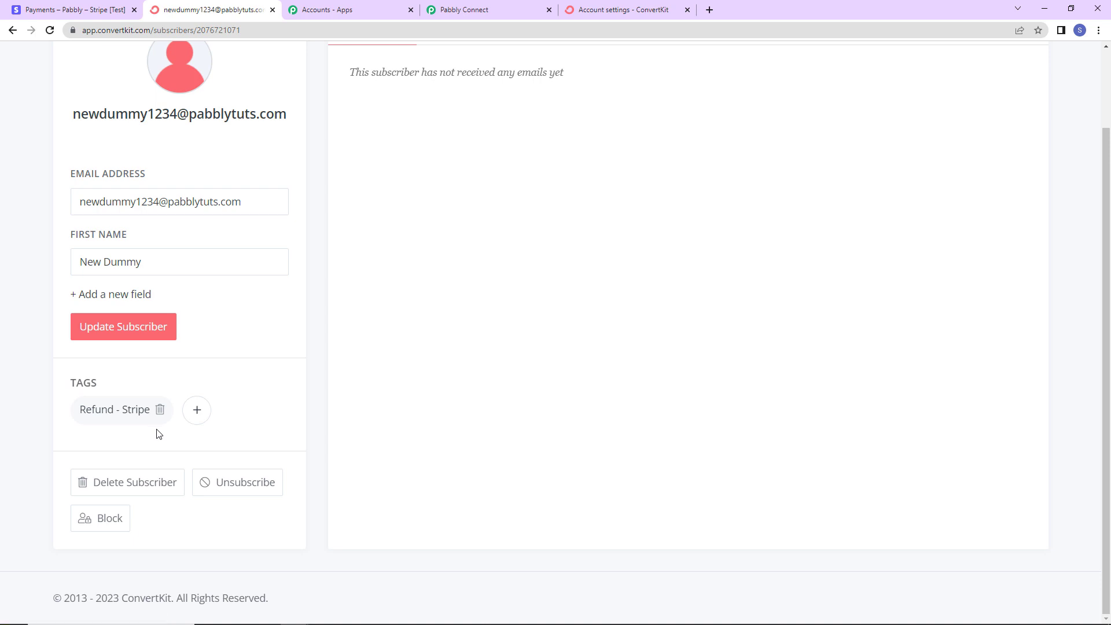
Step: Return to the Pabbly Connect workflow and collapse the Stripe New Refund trigger and the Text Formatter Split Text action to review the workflow
left_click(512, 11)
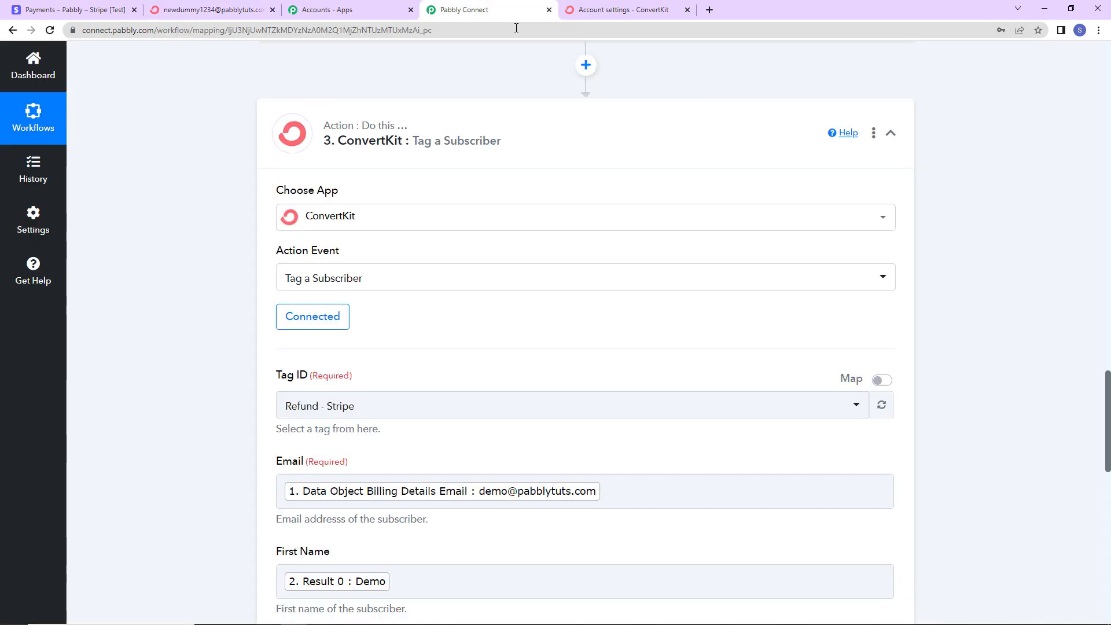
scroll(1107, 412, "up", 20)
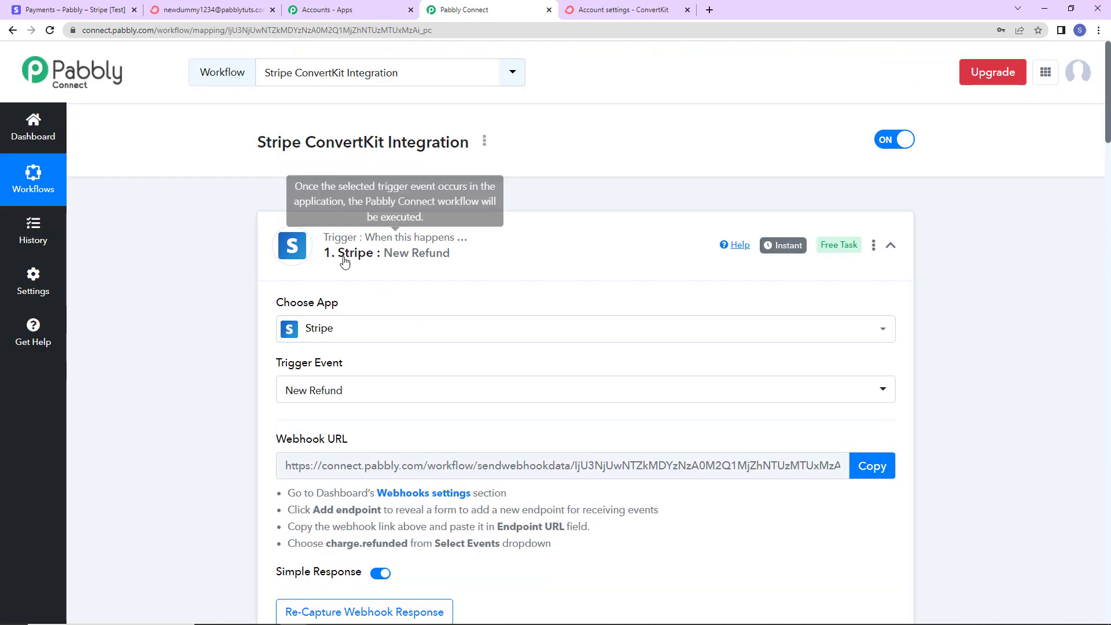
left_click(890, 245)
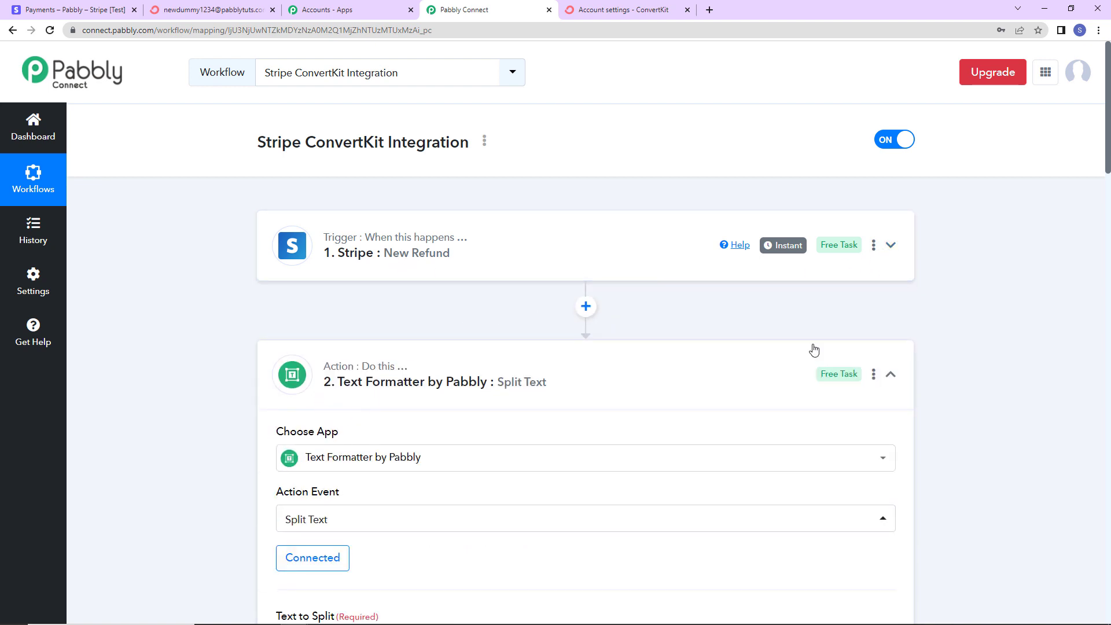
left_click(890, 375)
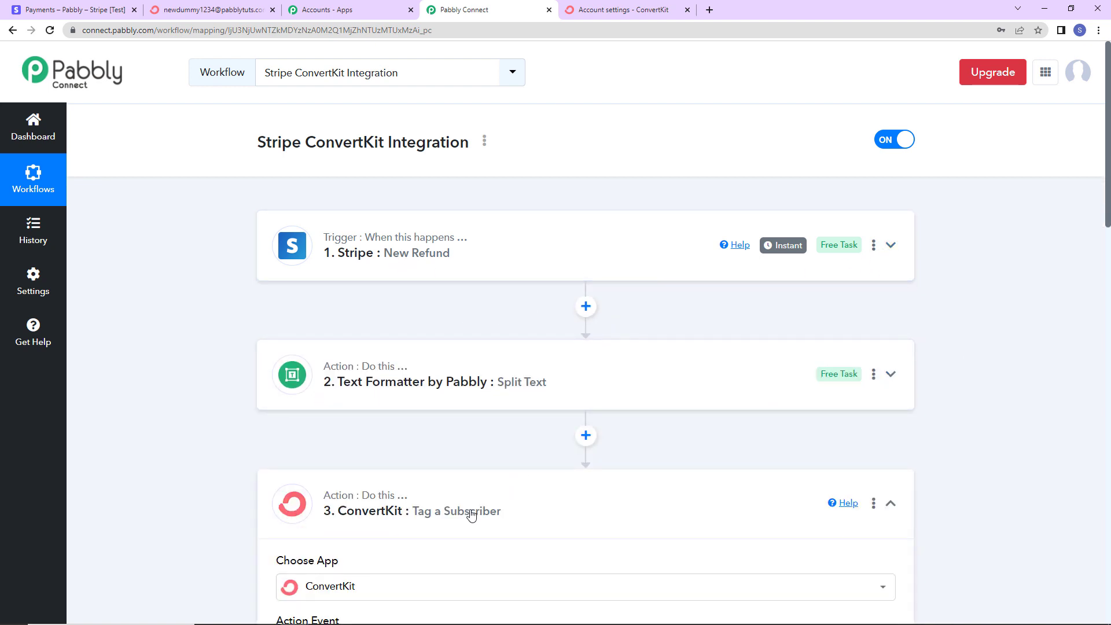